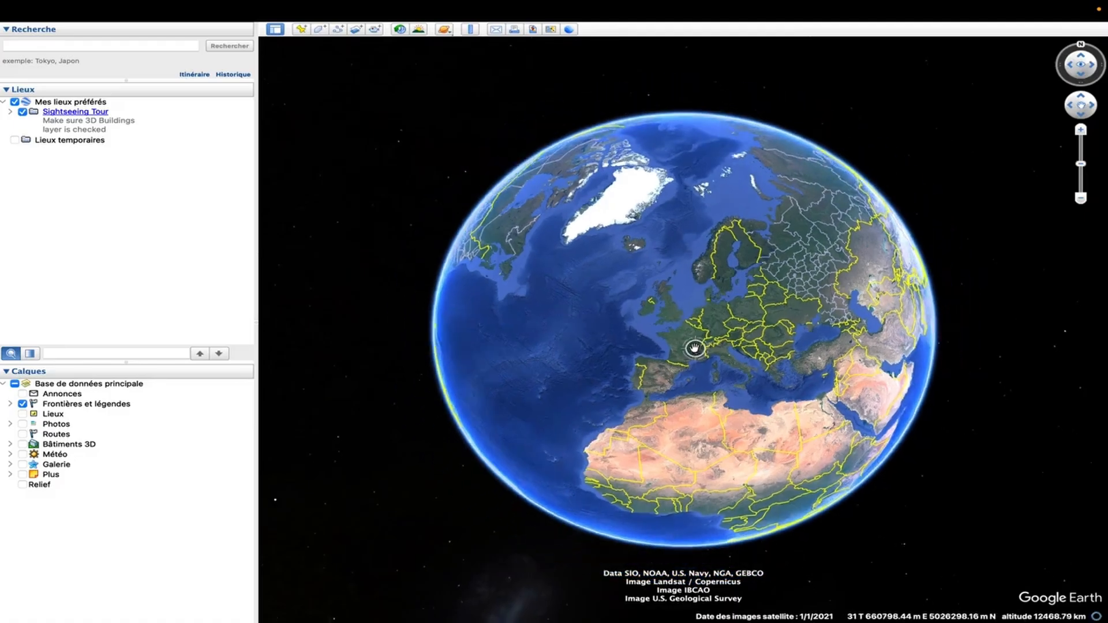
Zoom in on south-central France around Mende and check the coordinate format offered for a new placemark, without saving it
scroll(692, 346, up, 10)
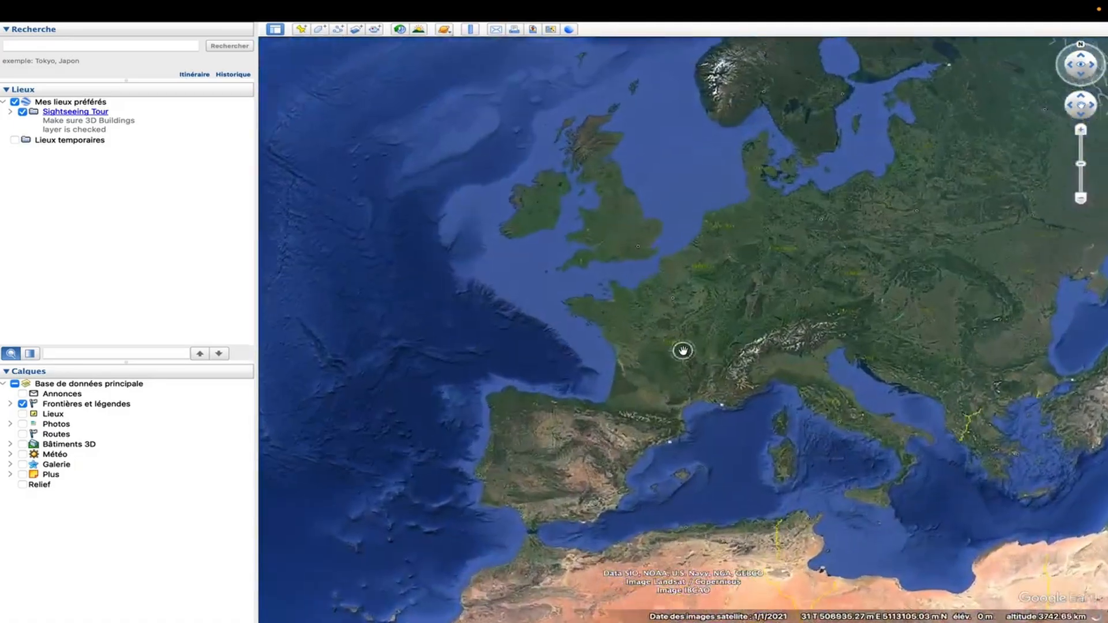
scroll(686, 357, up, 5)
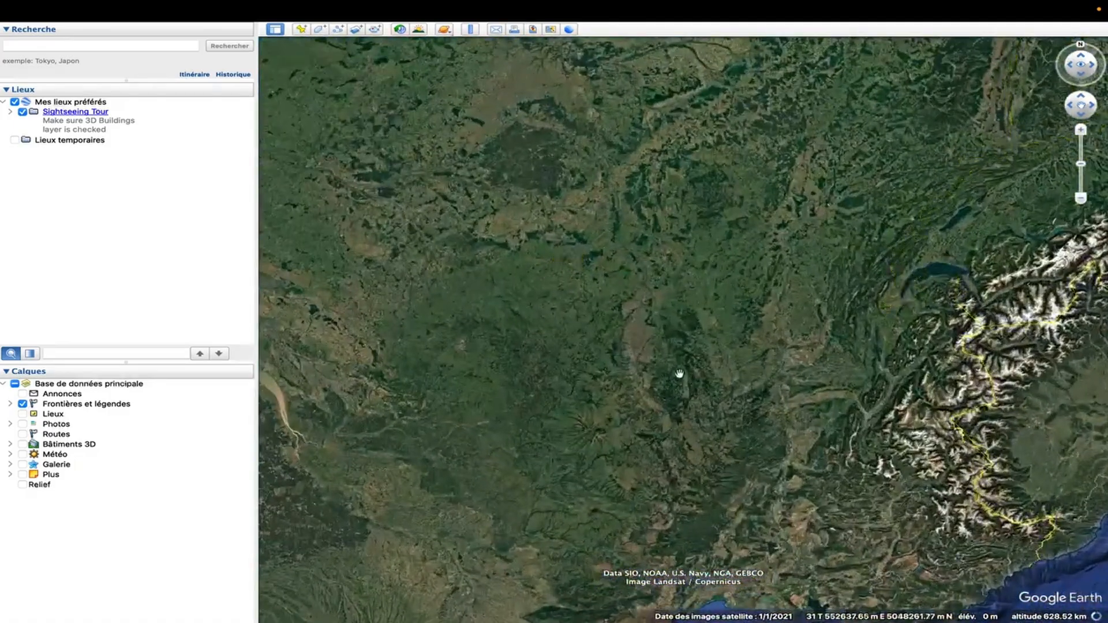
scroll(679, 374, up, 3)
drag(679, 372, 709, 301)
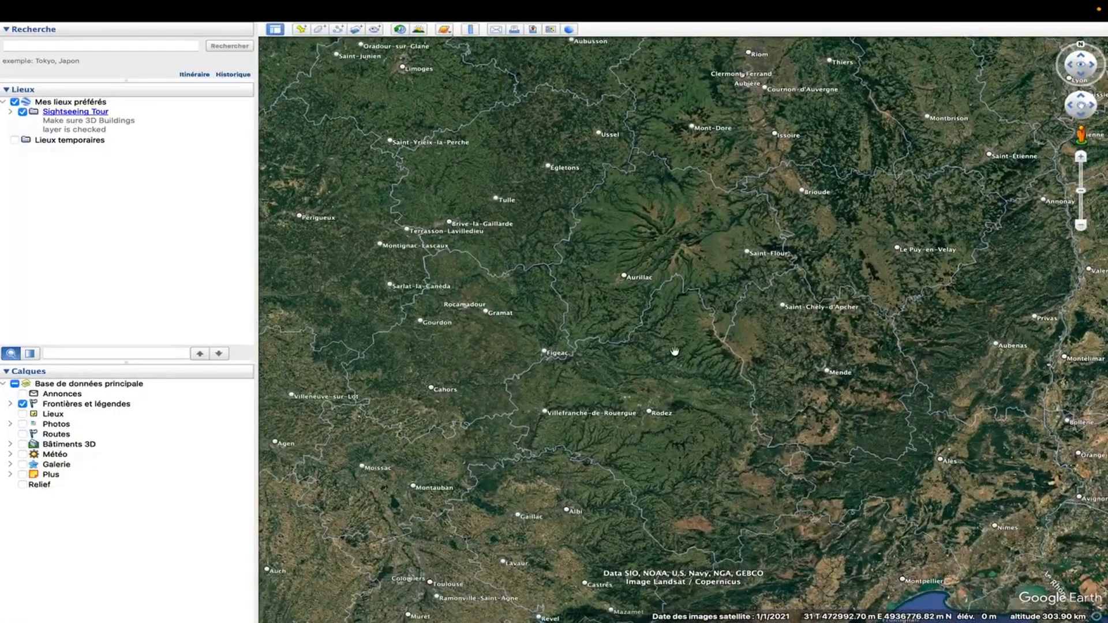
drag(841, 326, 679, 301)
scroll(675, 301, up, 2)
scroll(675, 301, up, 2)
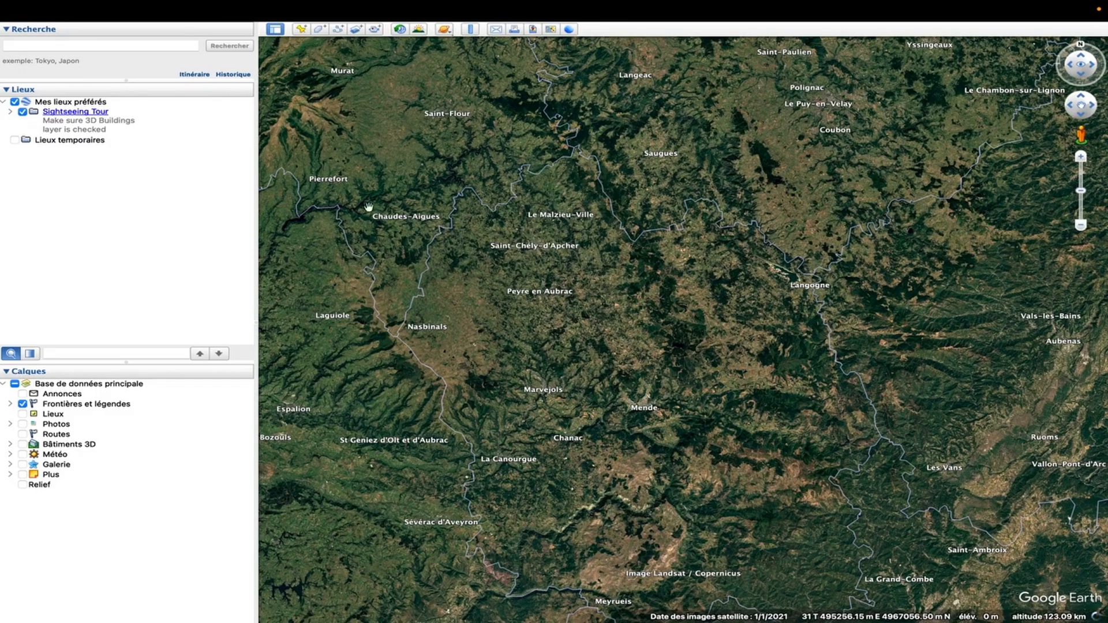
click(301, 30)
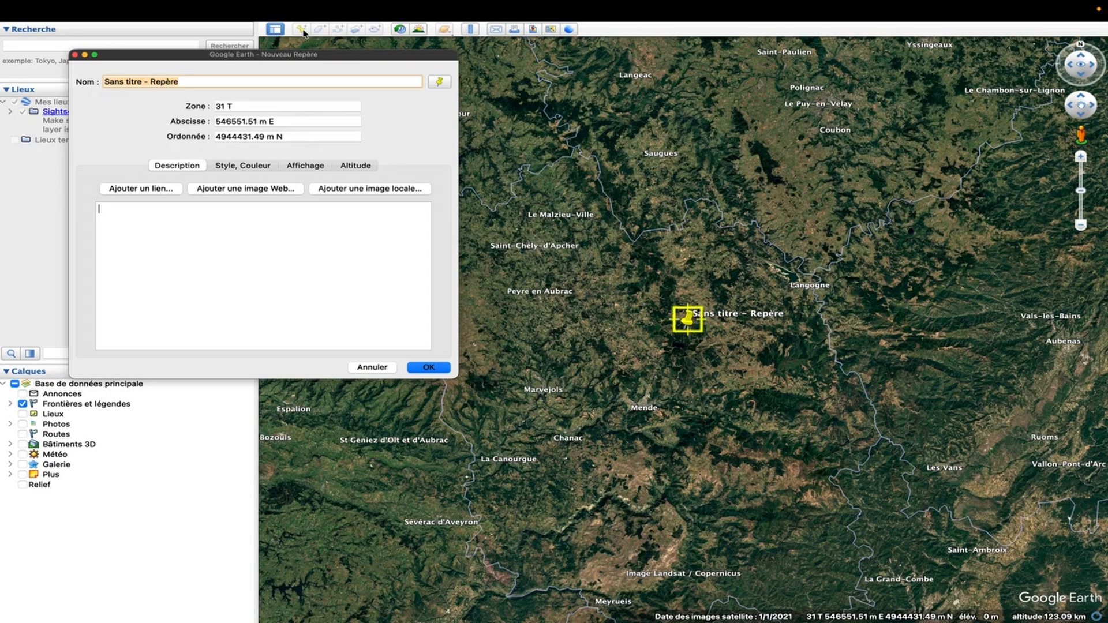
key(Escape)
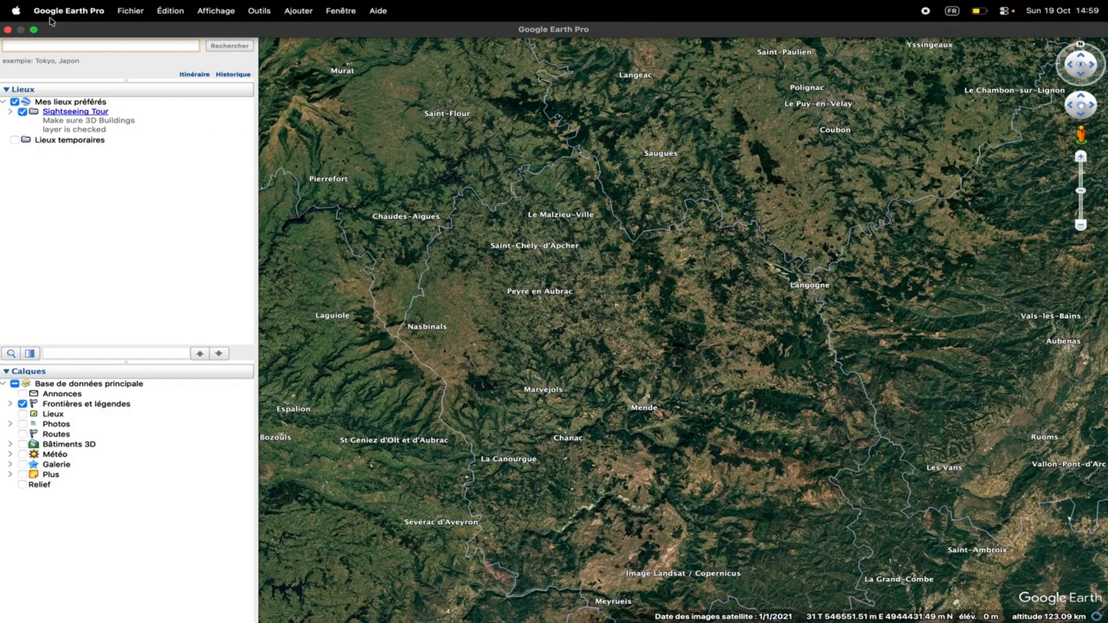
Set the latitude/longitude display to "Projection transverse de Mercator" in the 3D view preferences and apply it
click(56, 11)
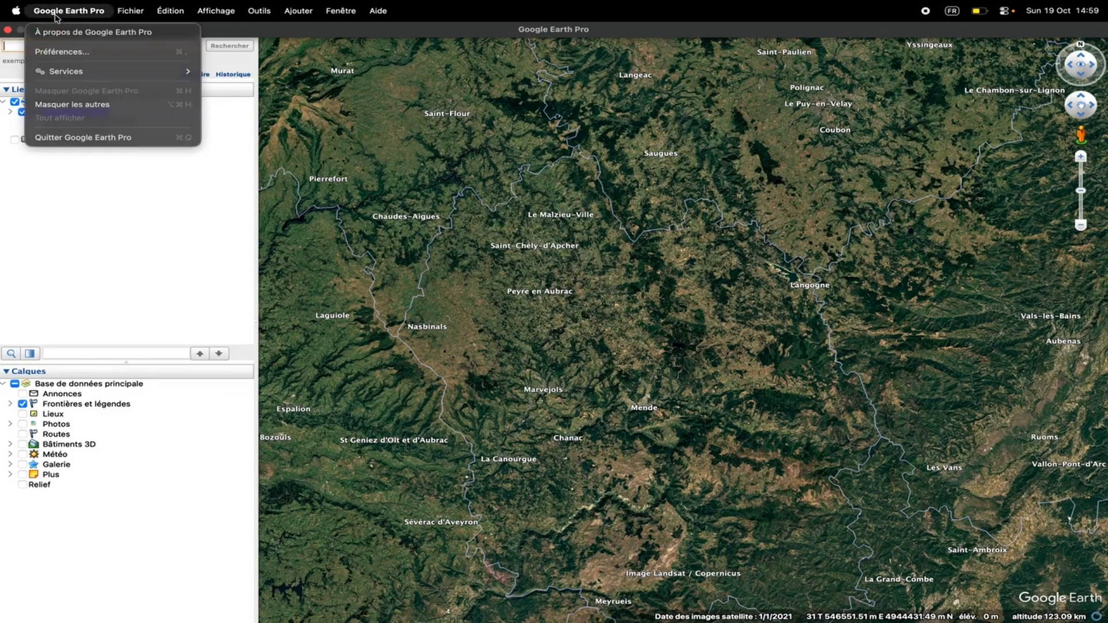
click(80, 49)
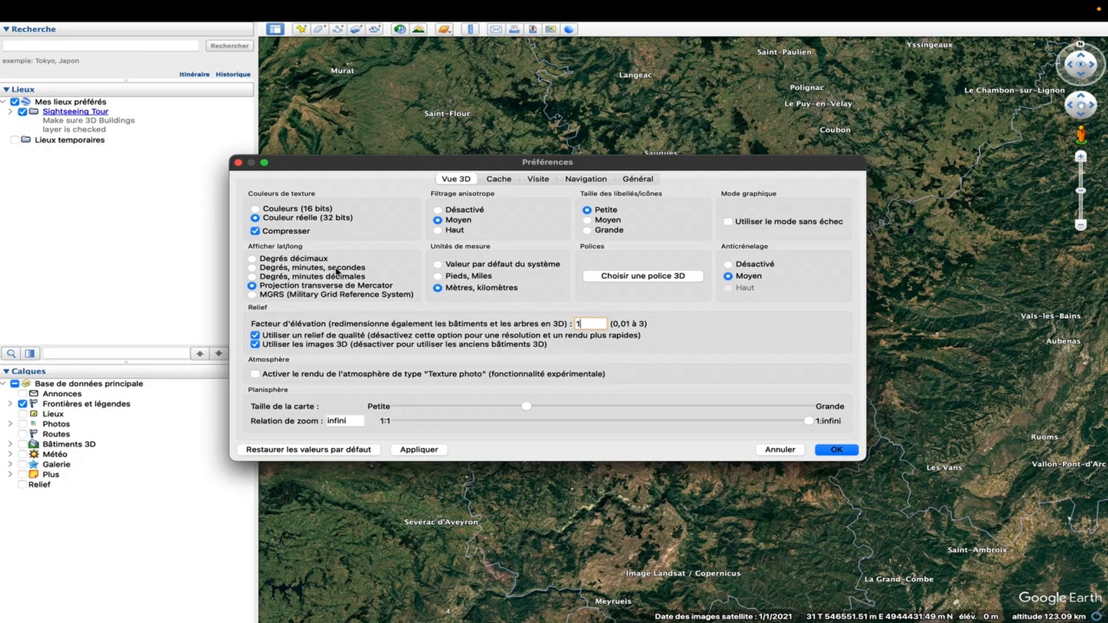
click(306, 261)
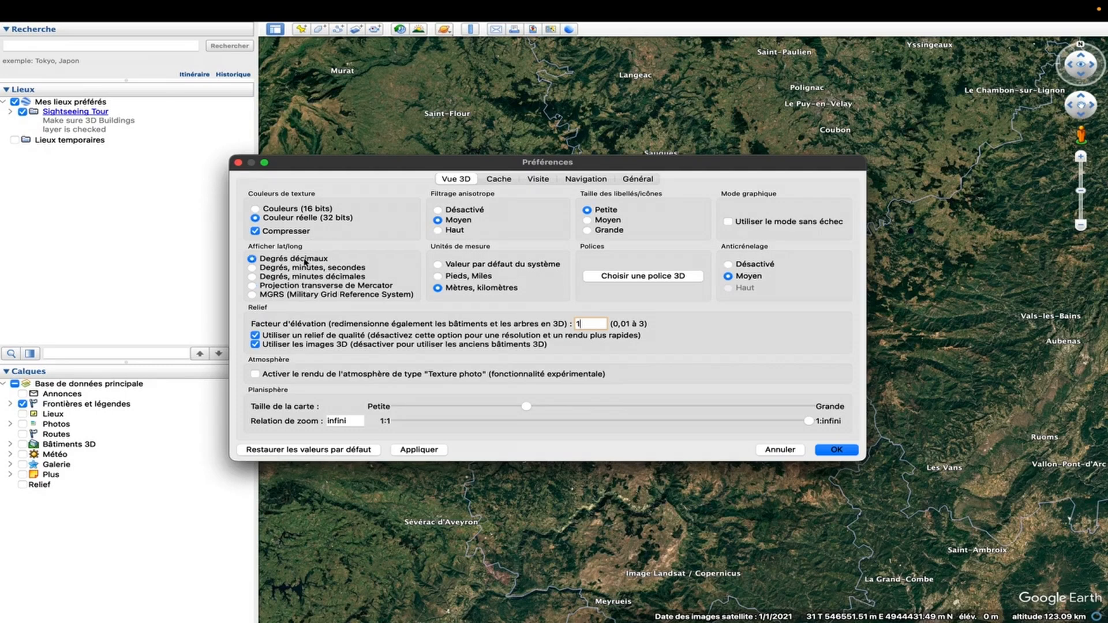
click(346, 269)
click(358, 280)
click(350, 287)
click(827, 451)
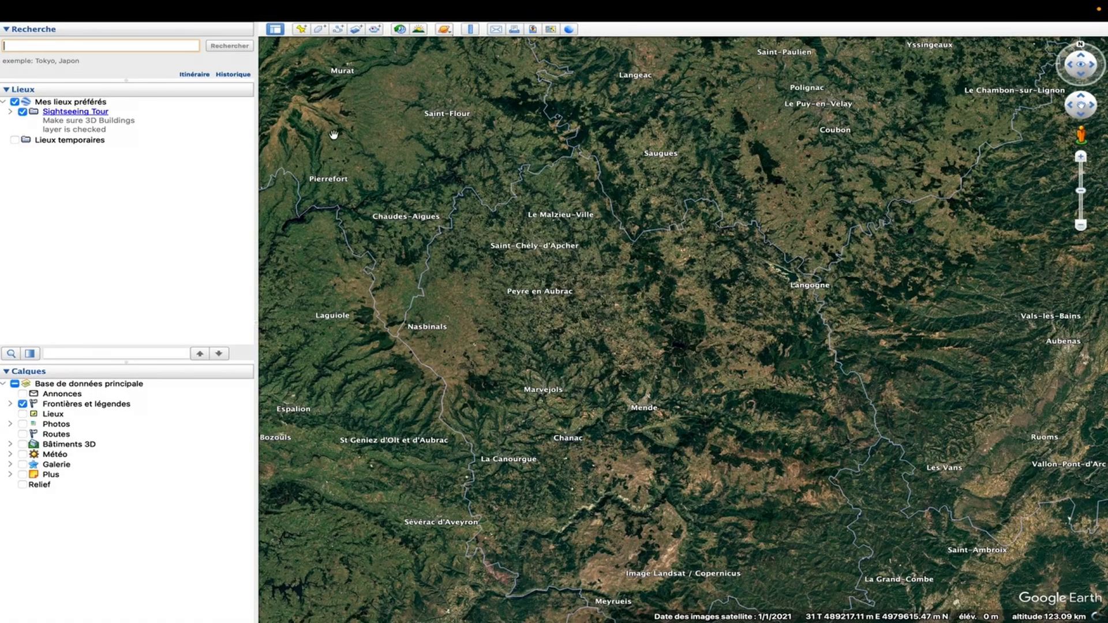
Add a new placemark and name it R1
click(304, 36)
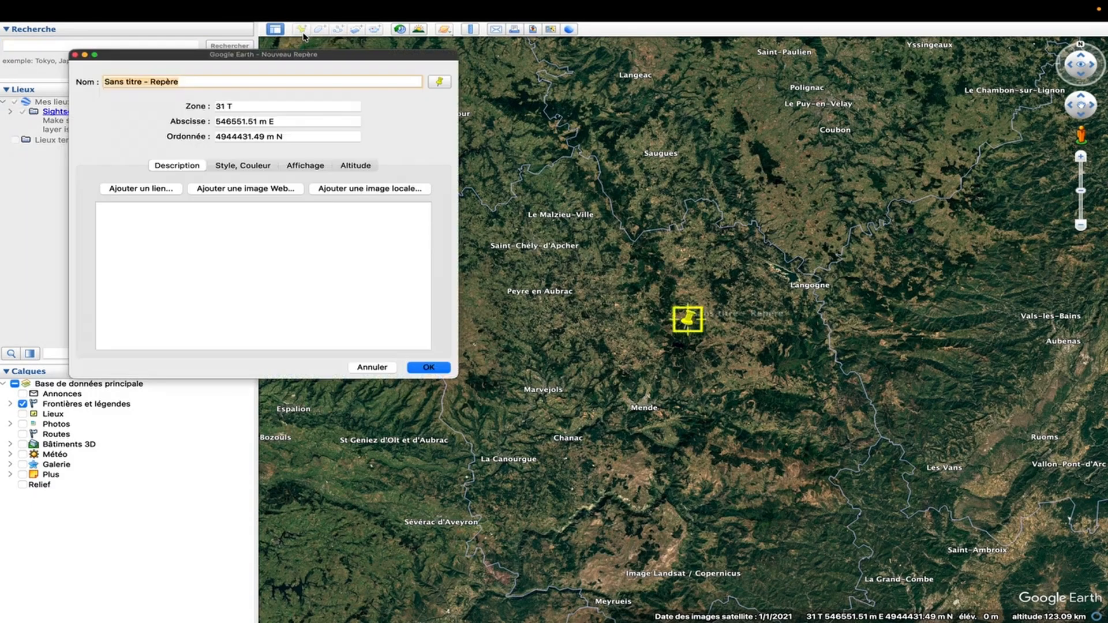
click(259, 82)
double_click(259, 82)
click(260, 82)
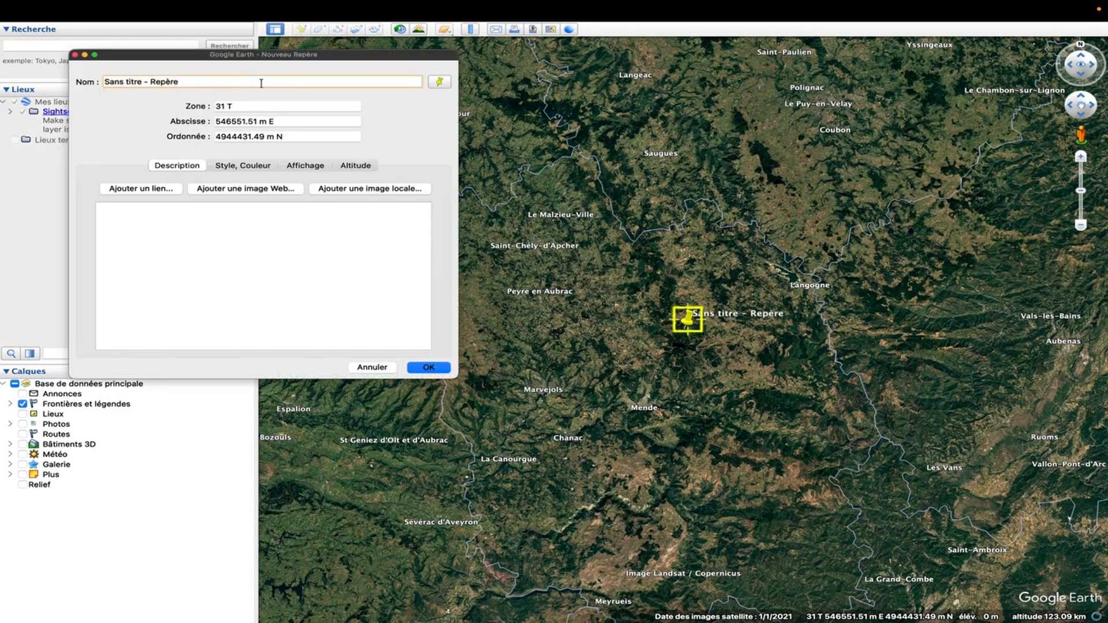
key(super+a)
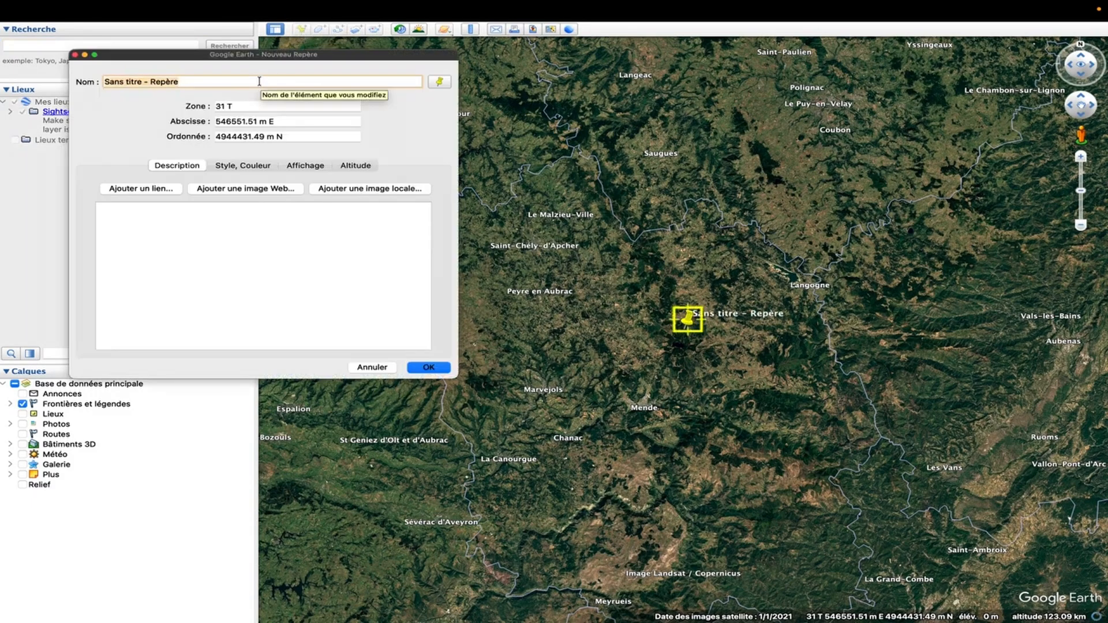
text(R1)
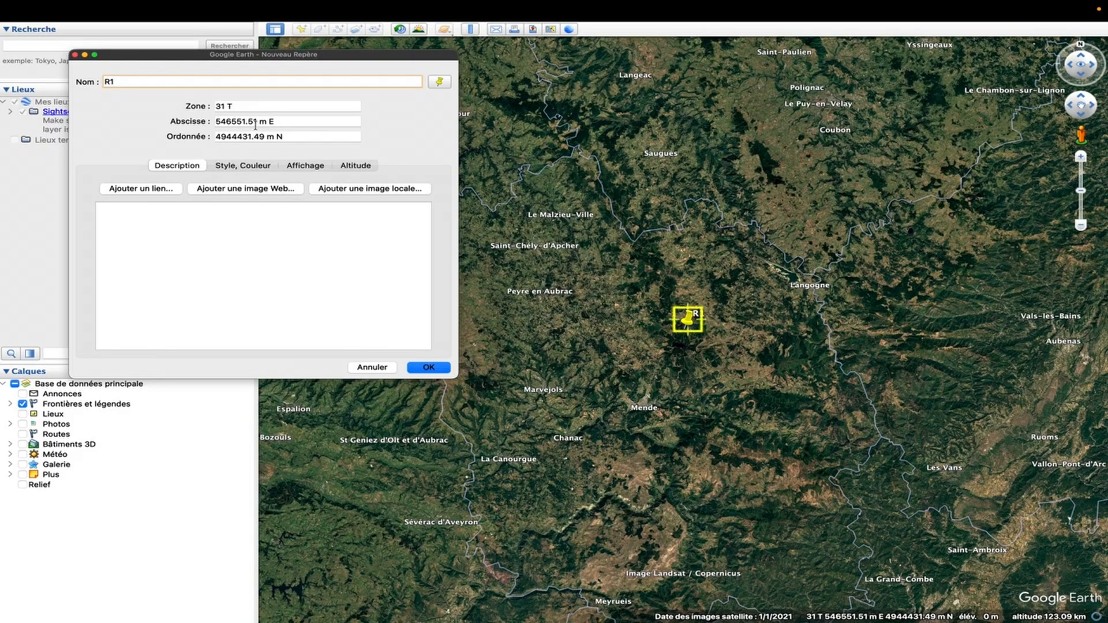
Set R1's easting to 536249.61 m E and its northing to 49366238.56 m N
click(256, 122)
double_click(255, 122)
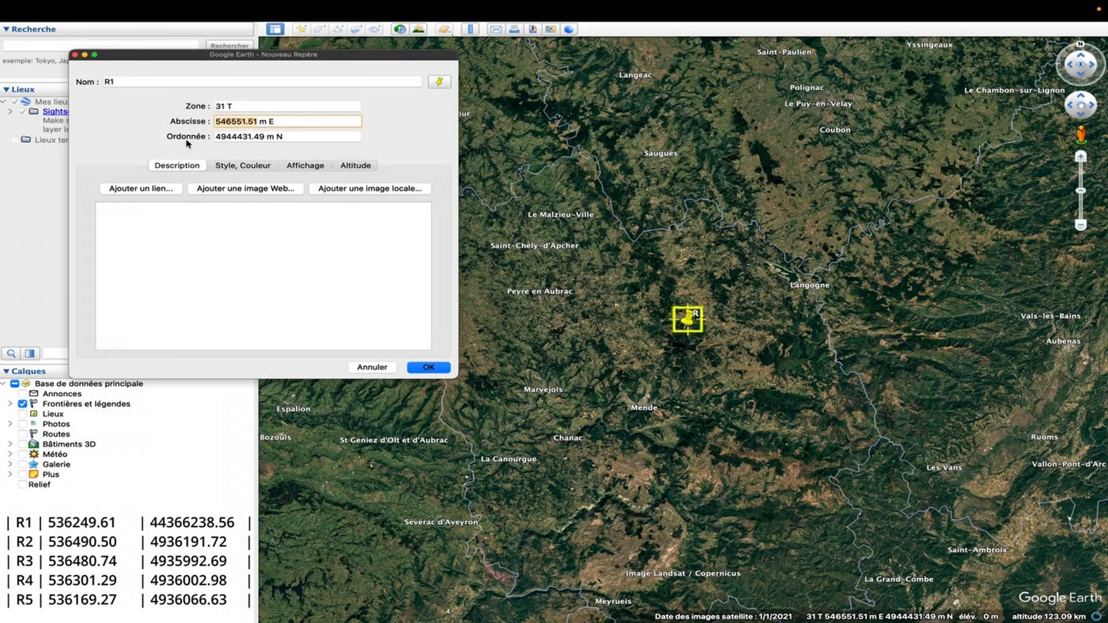
text(536249.61)
double_click(263, 137)
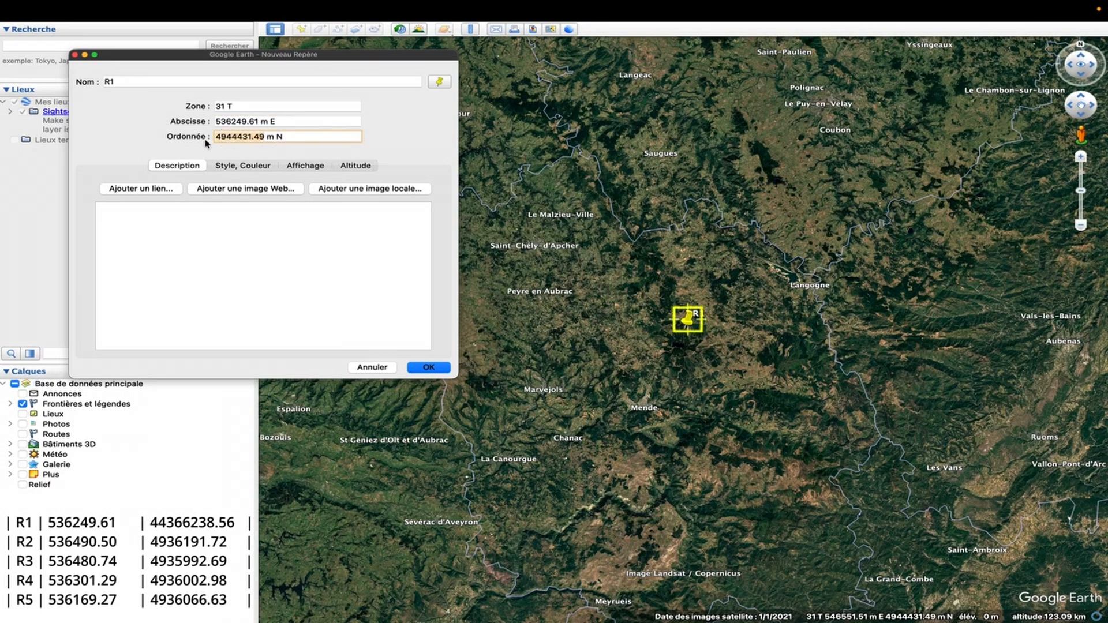
text(49366238.56)
Keep the yellow pushpin icon for R1 and save the placemark
click(439, 82)
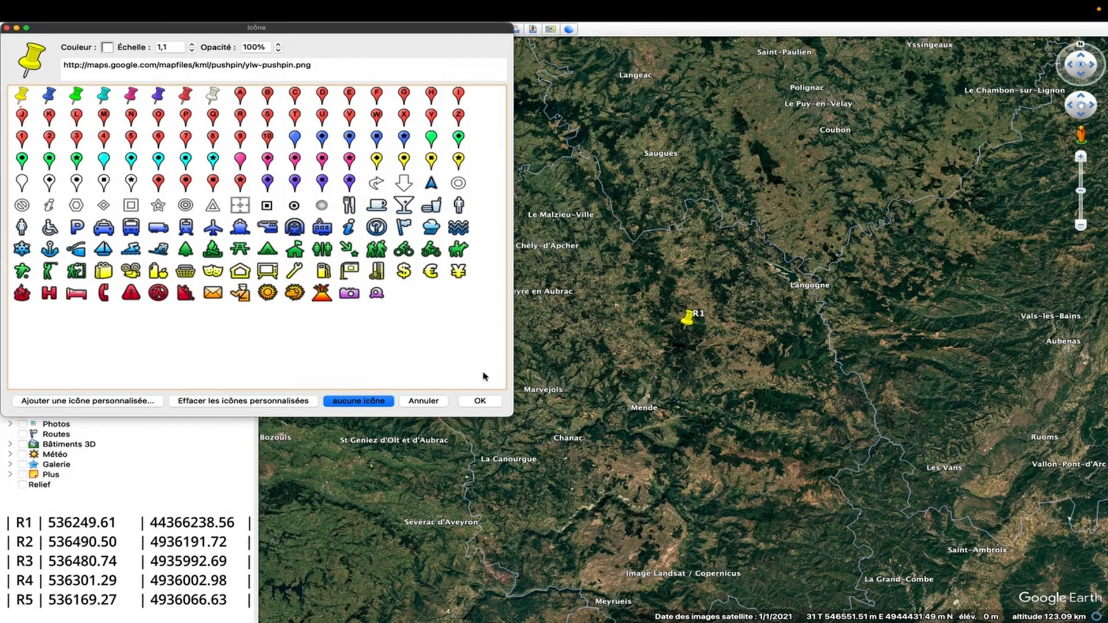
click(487, 406)
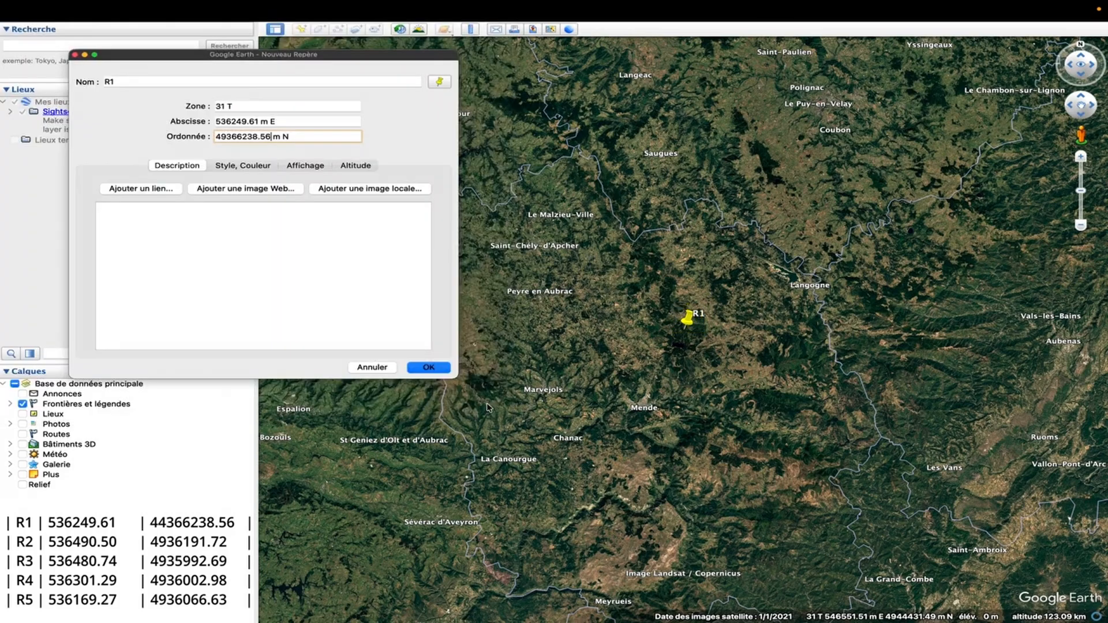
click(436, 372)
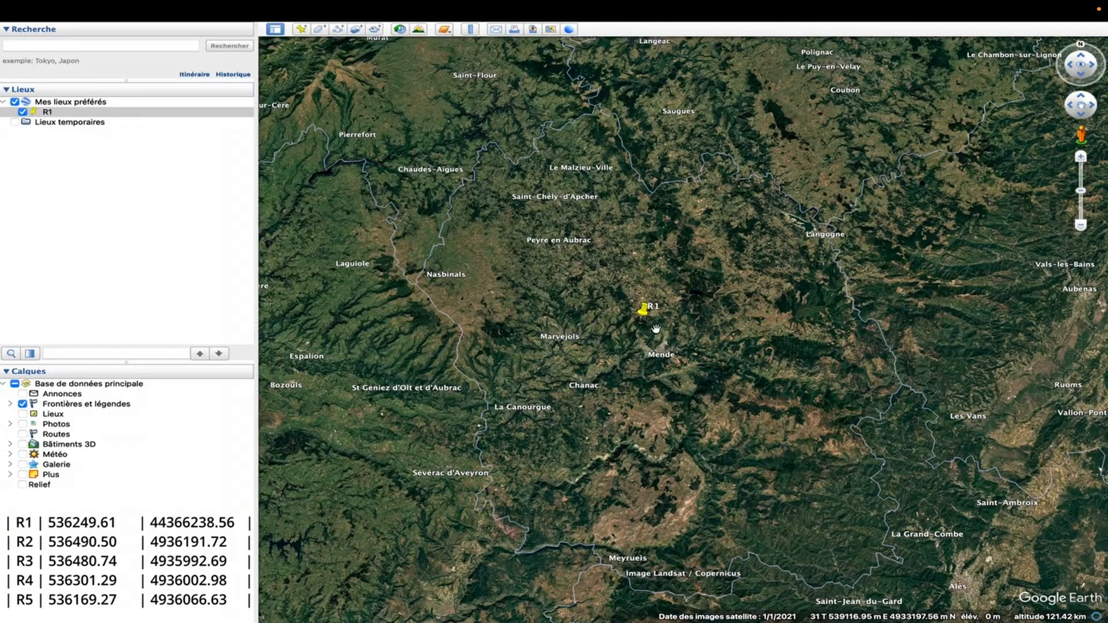
Add a second placemark close to R1 and set its easting to 536490.50 m E
scroll(643, 319, up, 3)
scroll(642, 319, up, 5)
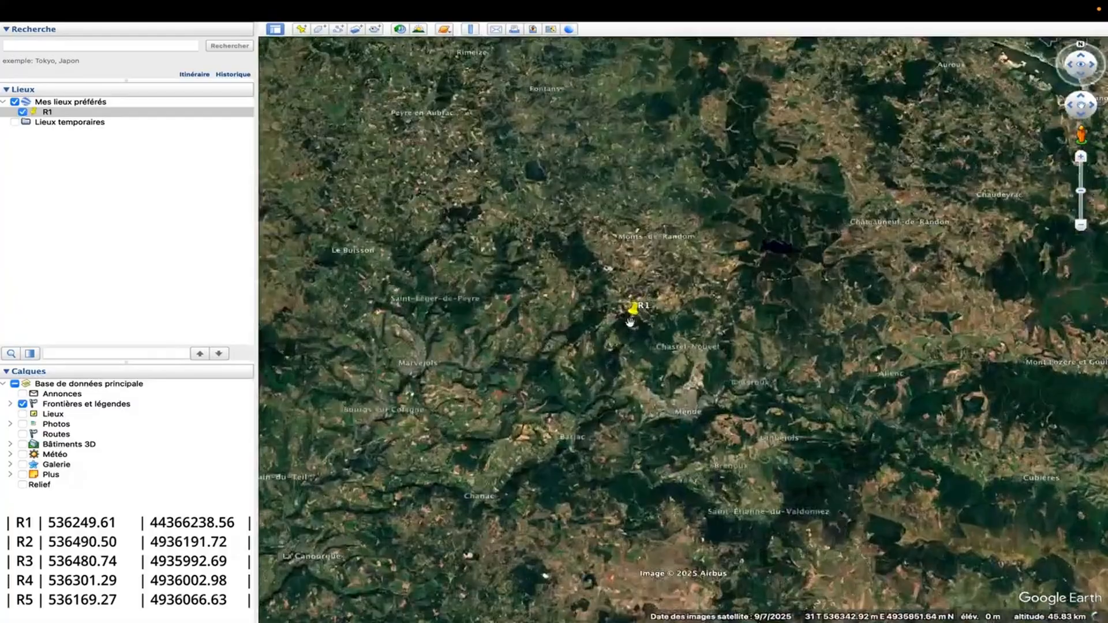
scroll(632, 313, up, 5)
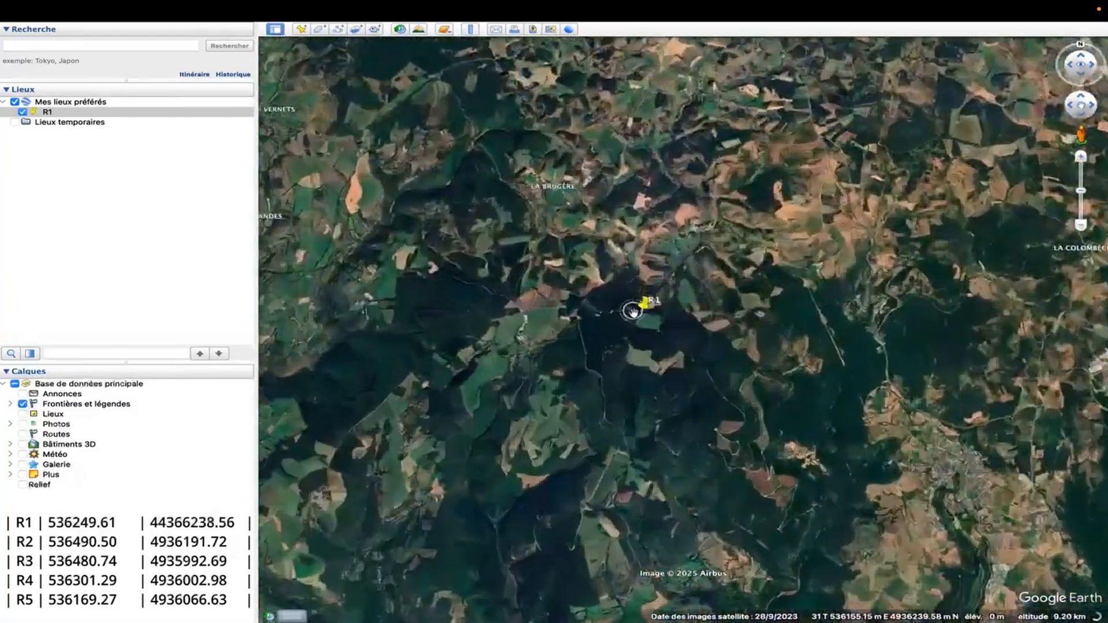
scroll(638, 313, up, 1)
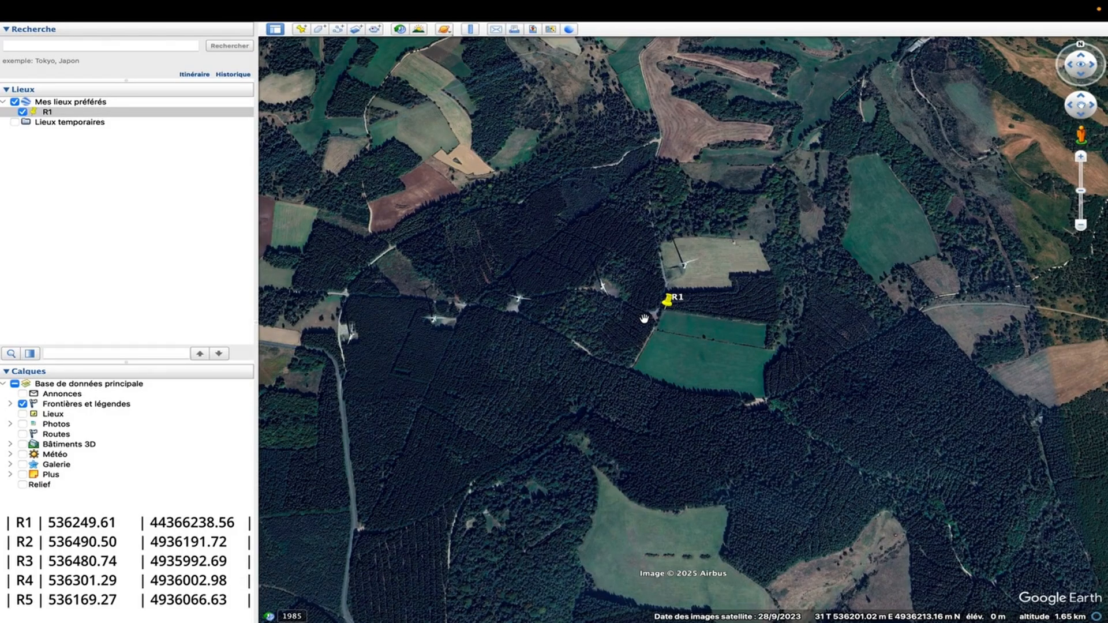
click(301, 33)
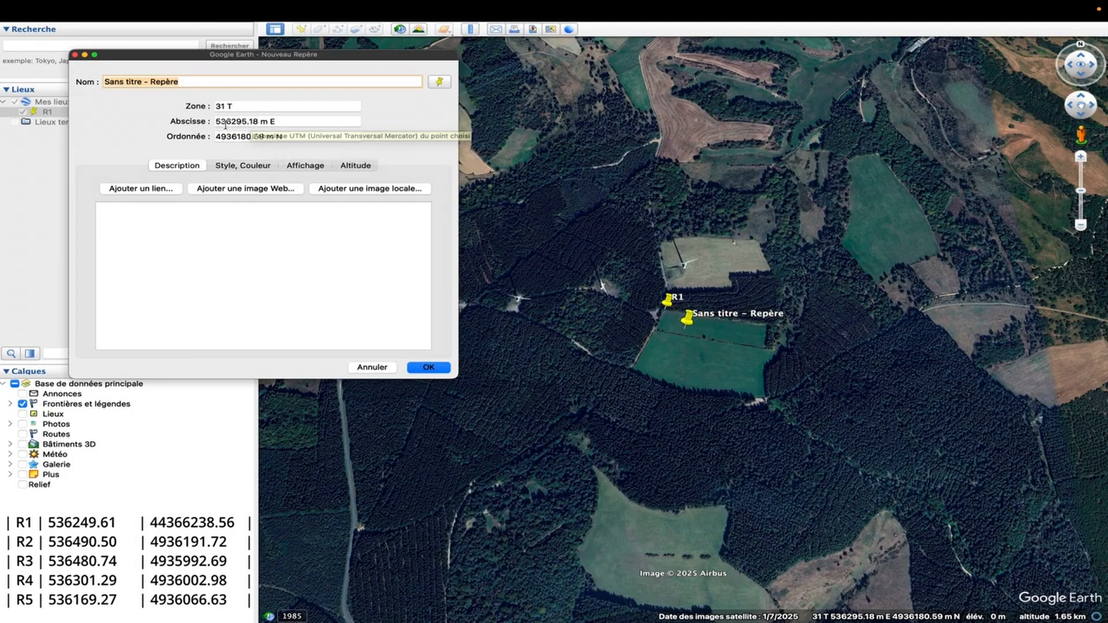
drag(221, 124, 256, 122)
click(254, 121)
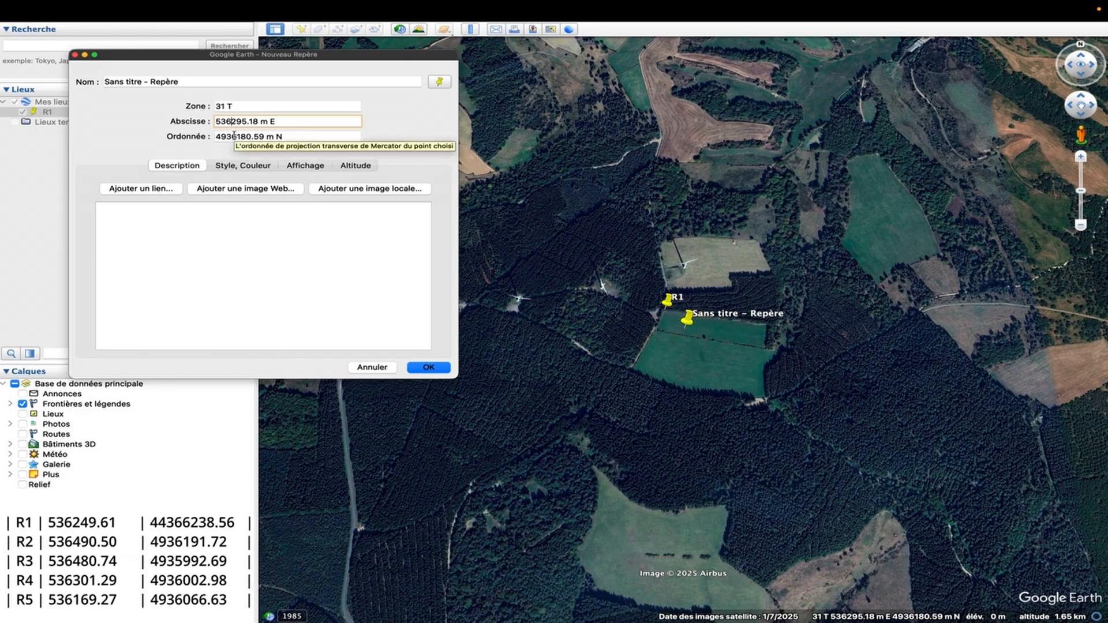
key(BackSpace)
key(BackSpace)
key(BackSpace)
key(BackSpace)
text(490.)
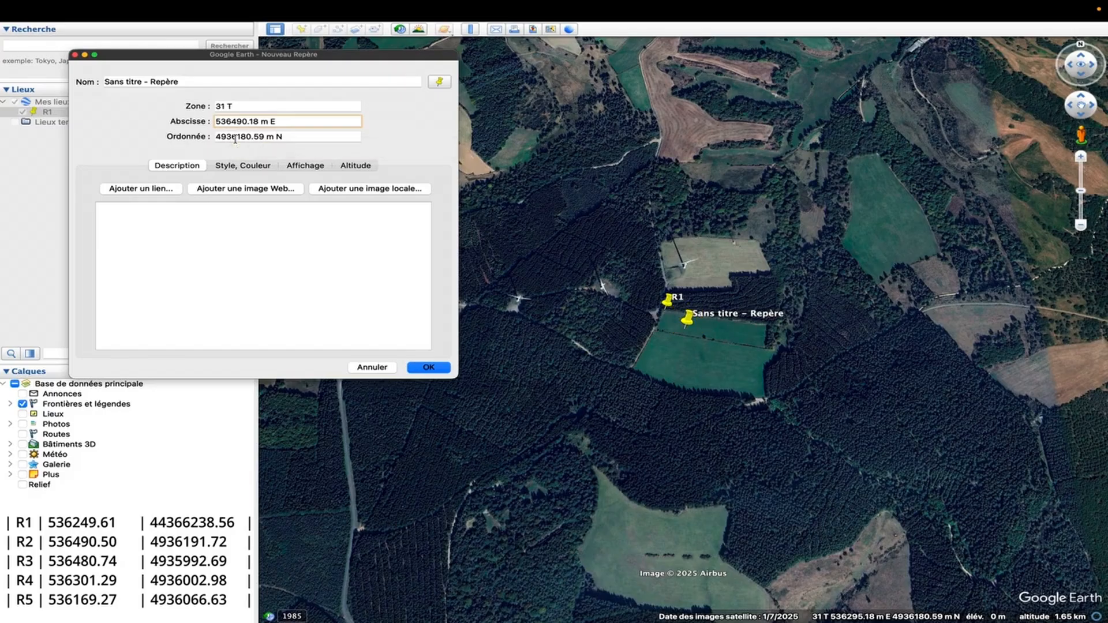
text(50)
key(Tab)
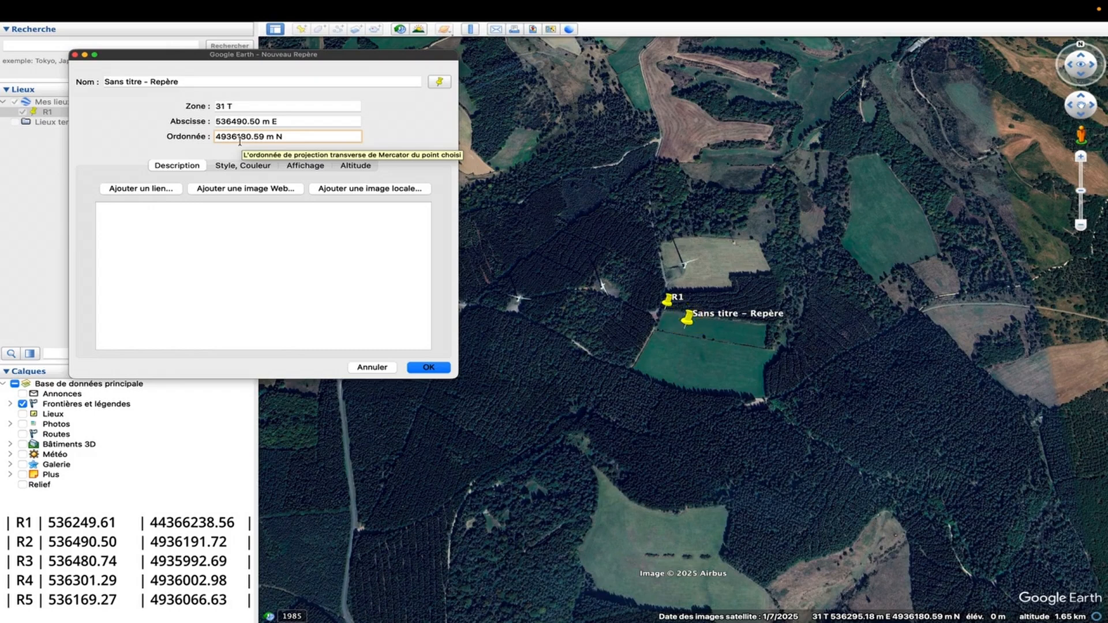
Set the second placemark's northing to 4936191.72 m N
key(BackSpace)
text(6)
key(Delete)
key(Delete)
key(Delete)
text(191)
key(Right)
key(Right)
key(Right)
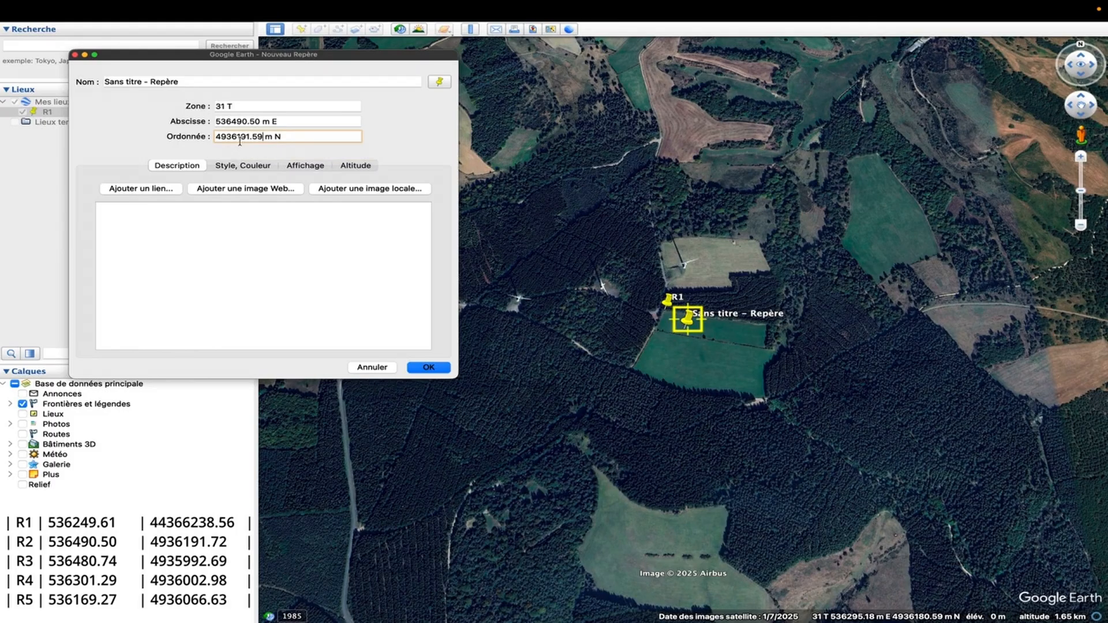
key(BackSpace)
key(BackSpace)
text(72)
Name the second placemark R2, give it the blue pushpin icon and save it
drag(187, 83, 102, 81)
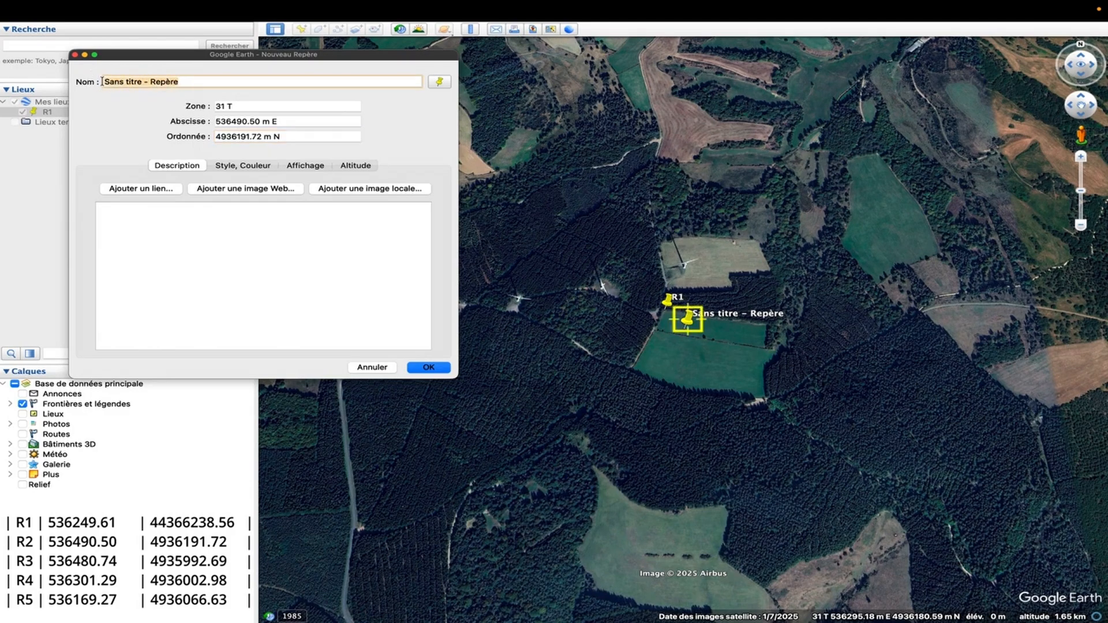
text(R2)
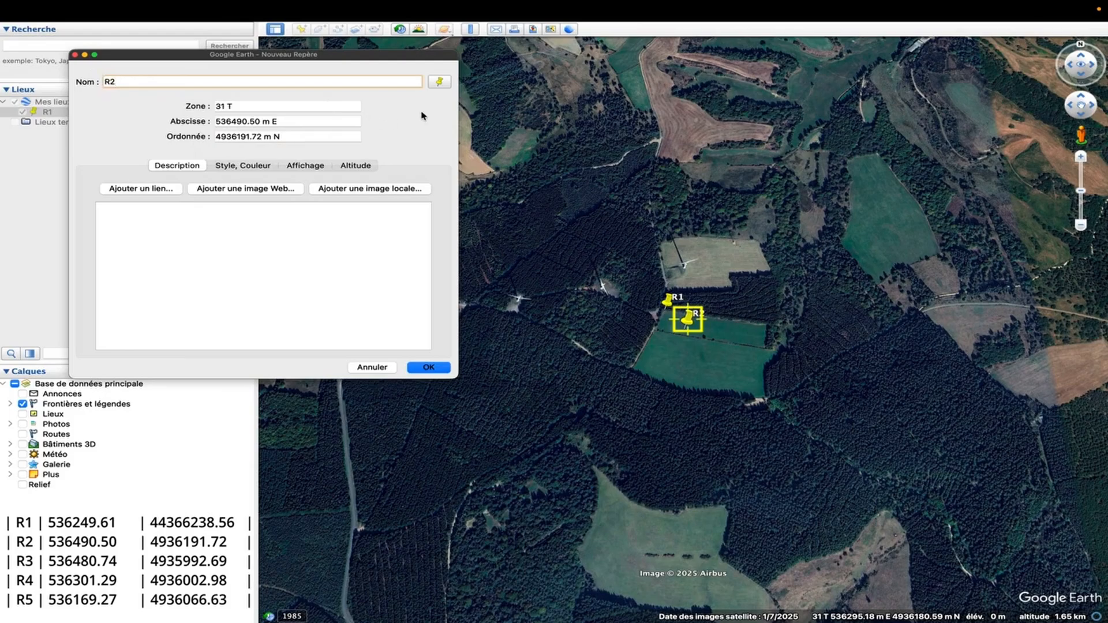
click(440, 83)
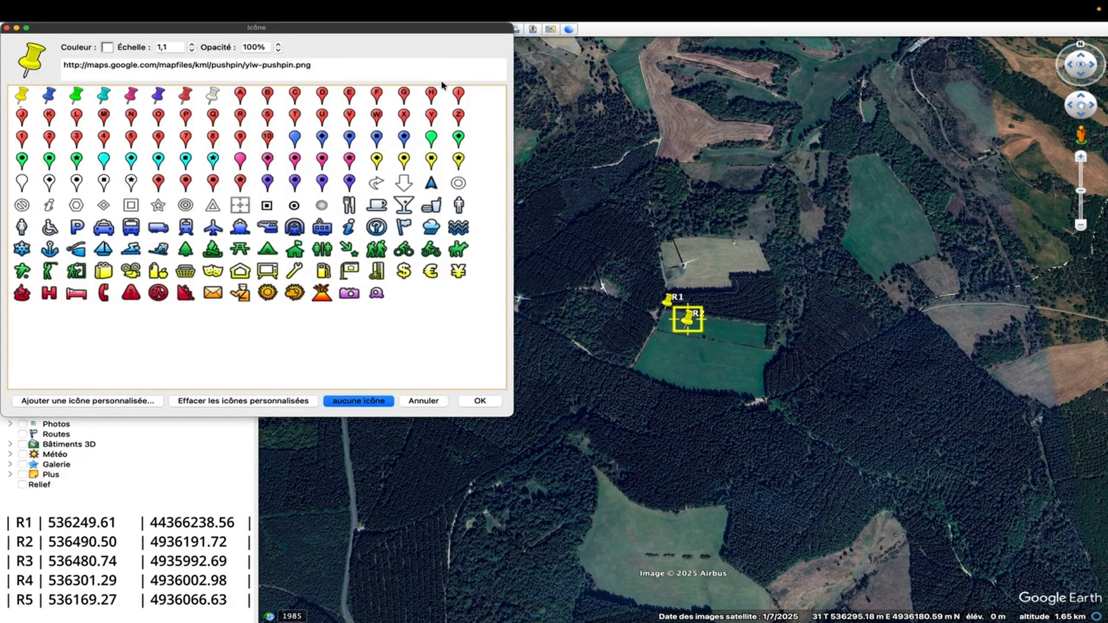
click(51, 96)
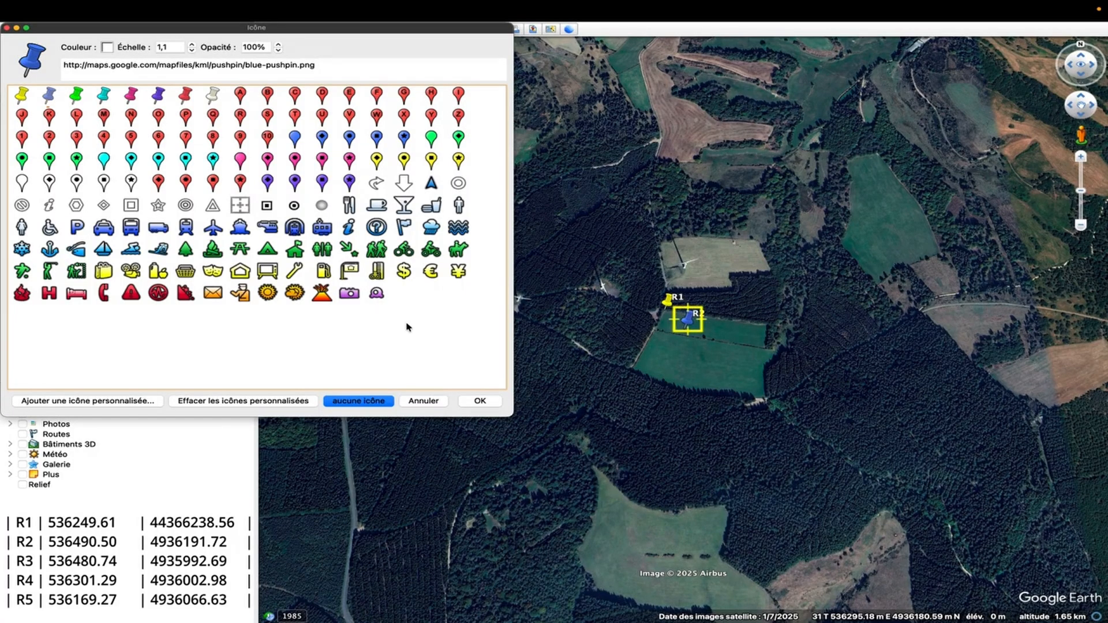
click(486, 404)
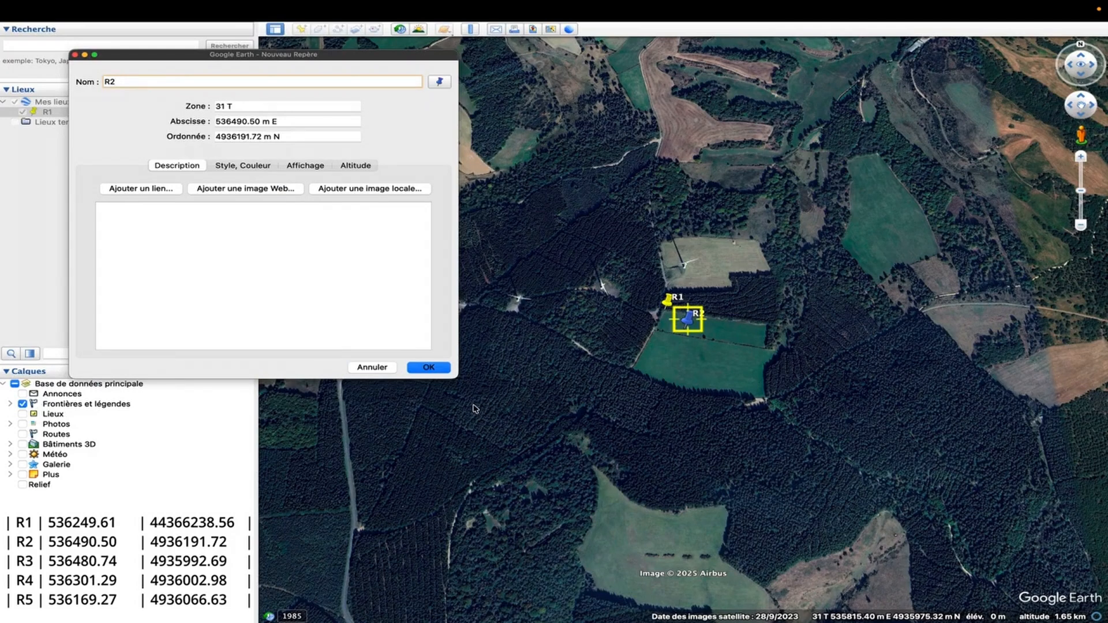
click(443, 367)
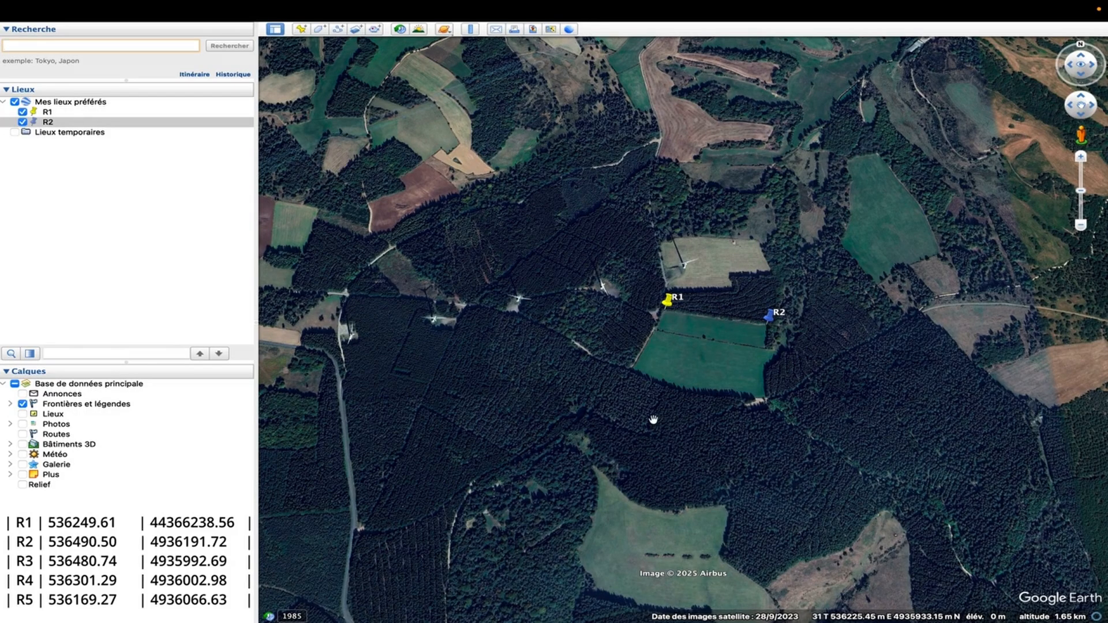
Add a placemark named R3 and set its easting to 536480.74 m E
click(301, 29)
text(R3)
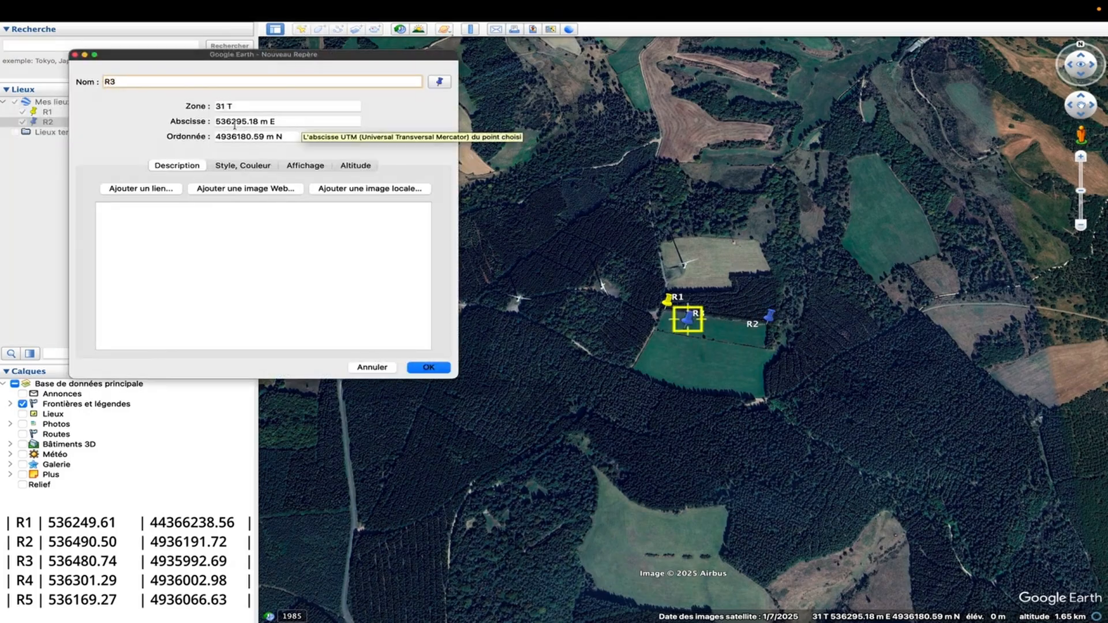
key(Tab)
text(480.)
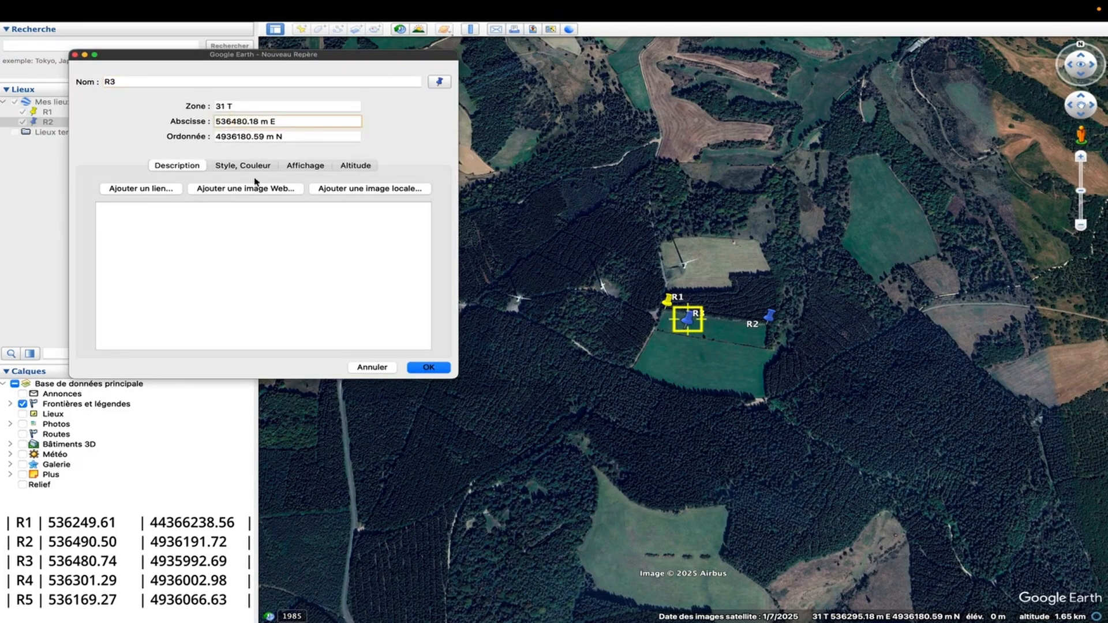
text(74)
Set R3's northing to 4935992.69 m N, give it the green pushpin icon and save the placemark
drag(236, 136, 251, 138)
key(BackSpace)
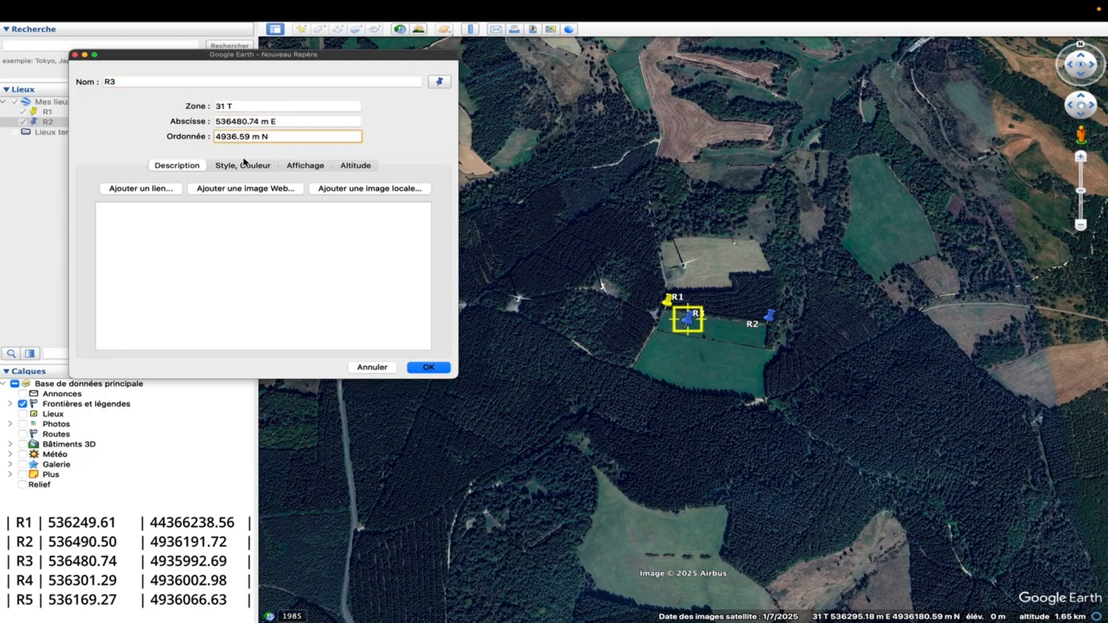
text(992.)
click(440, 82)
click(72, 94)
click(480, 401)
click(441, 369)
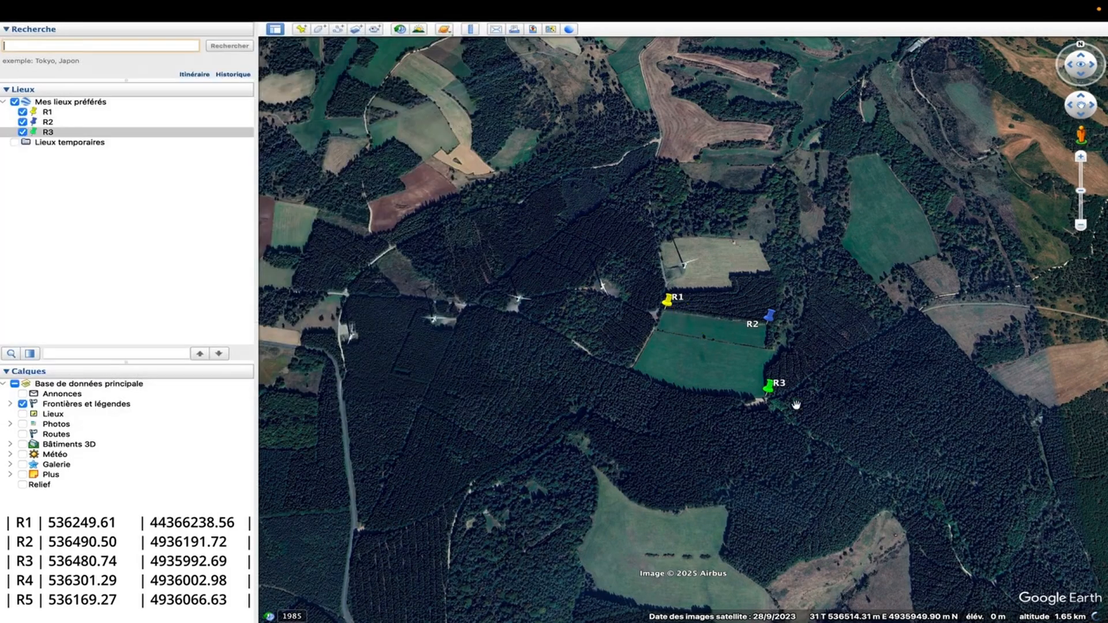
Add a placemark named R4 and set its easting to 536361.29 m E
click(301, 29)
text(R4)
drag(258, 121, 239, 151)
key(BackSpace)
key(BackSpace)
text(361)
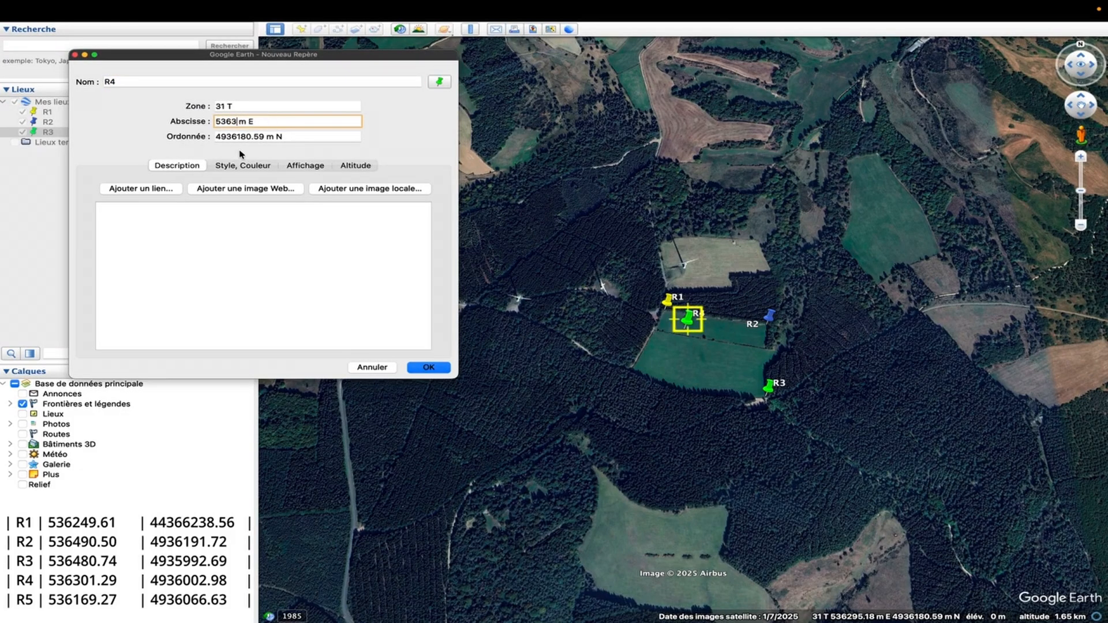
text(.29)
Set R4's northing to 4936002.98 m N, give it the light blue pushpin icon and save the placemark
drag(265, 137, 238, 155)
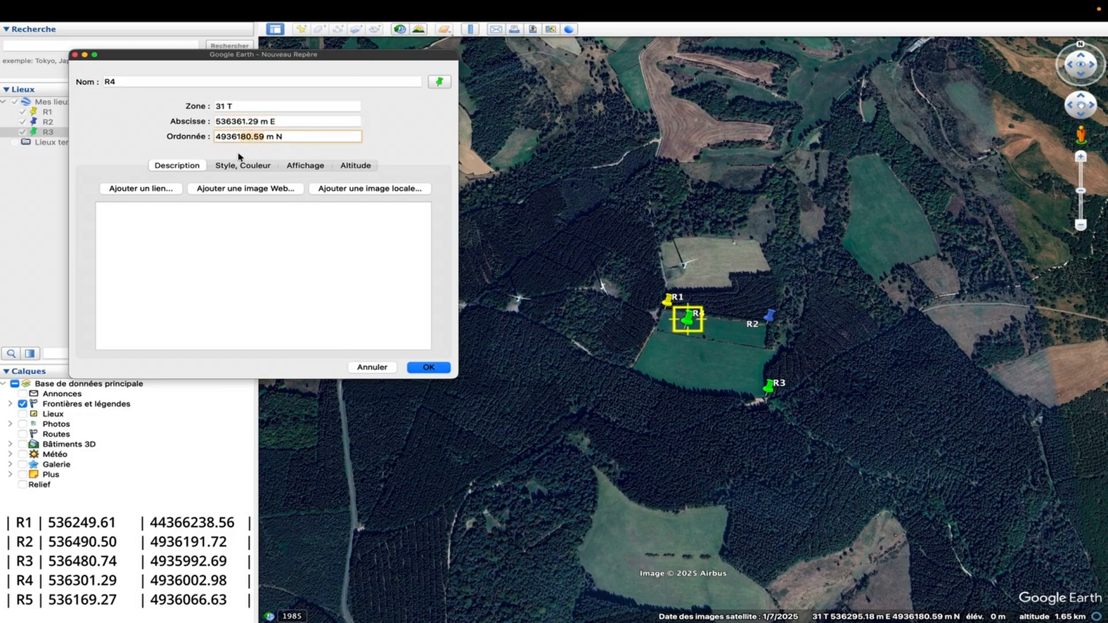
key(BackSpace)
text(002.98)
click(439, 81)
click(104, 97)
click(480, 401)
click(437, 366)
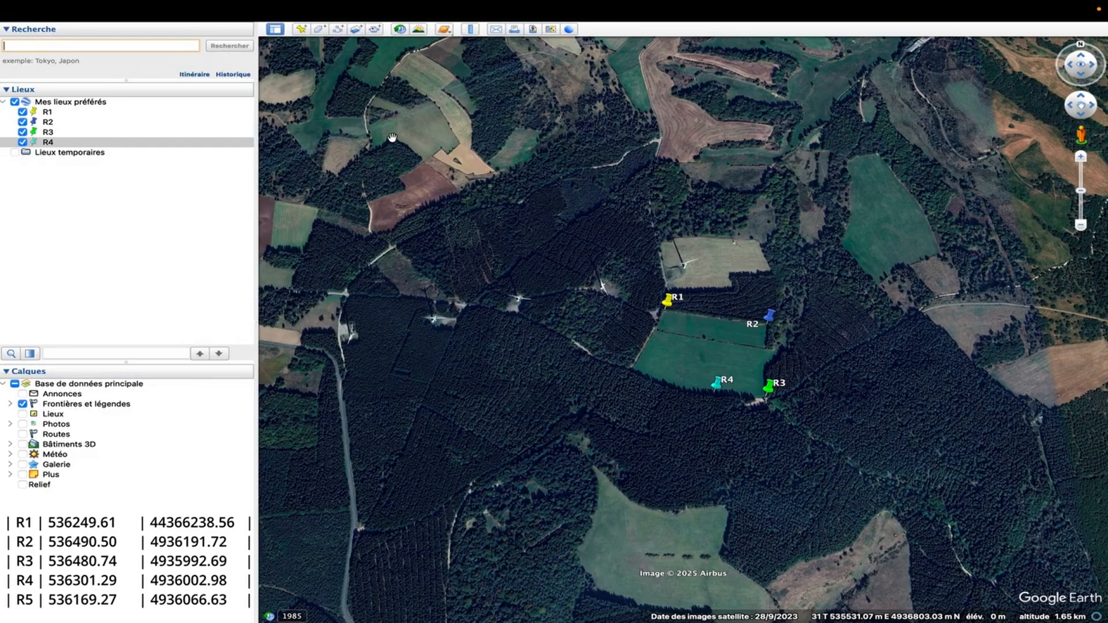
Add a placemark named R5 and set its easting to 536269.27 m E
click(300, 29)
text(R5)
drag(256, 122, 236, 137)
key(BackSpace)
text(69.27)
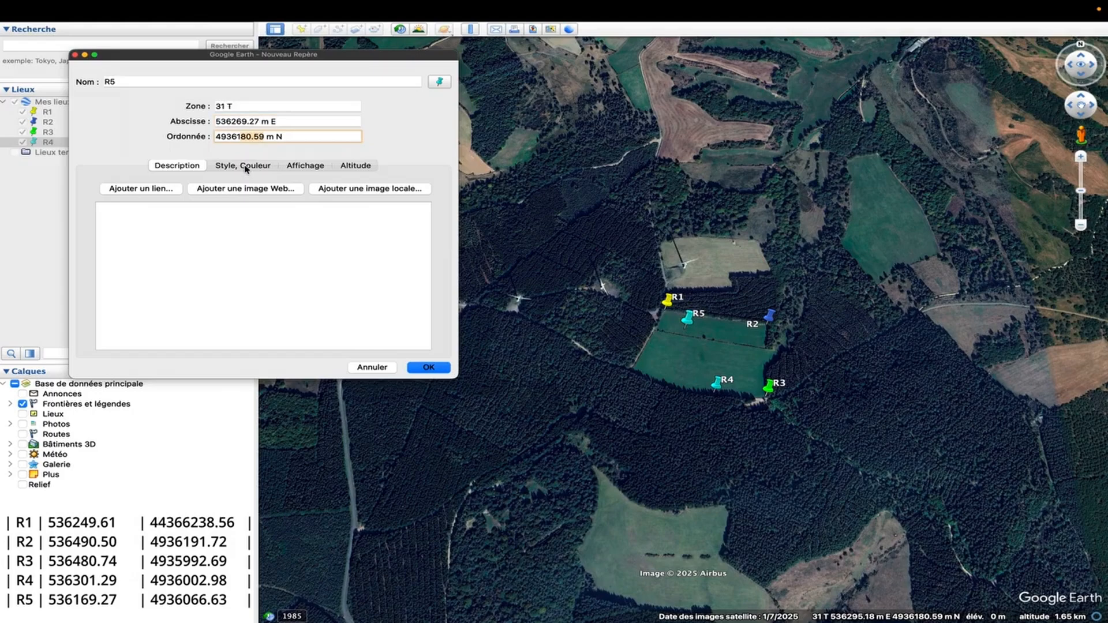
Set R5's northing to 4936066 m N, give it the pink pushpin icon and save the placemark
key(BackSpace)
text(066.)
click(439, 82)
click(134, 100)
click(502, 394)
click(428, 367)
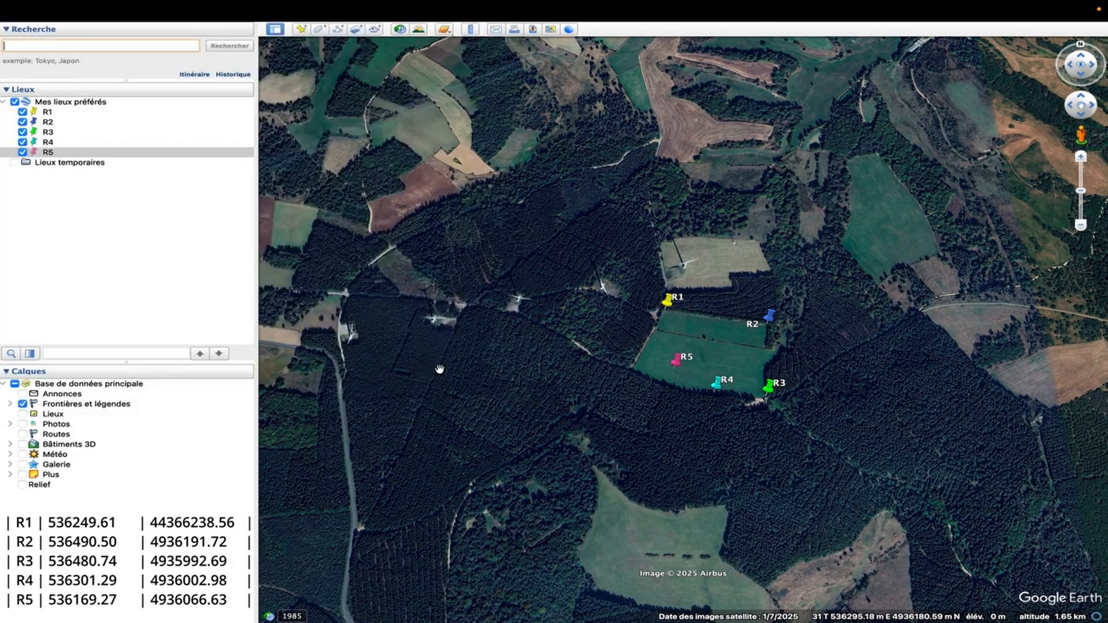
Correct the saved R5 placemark's coordinates to 536169.27 m E and 4936066.63 m N and save the change
right_click(65, 154)
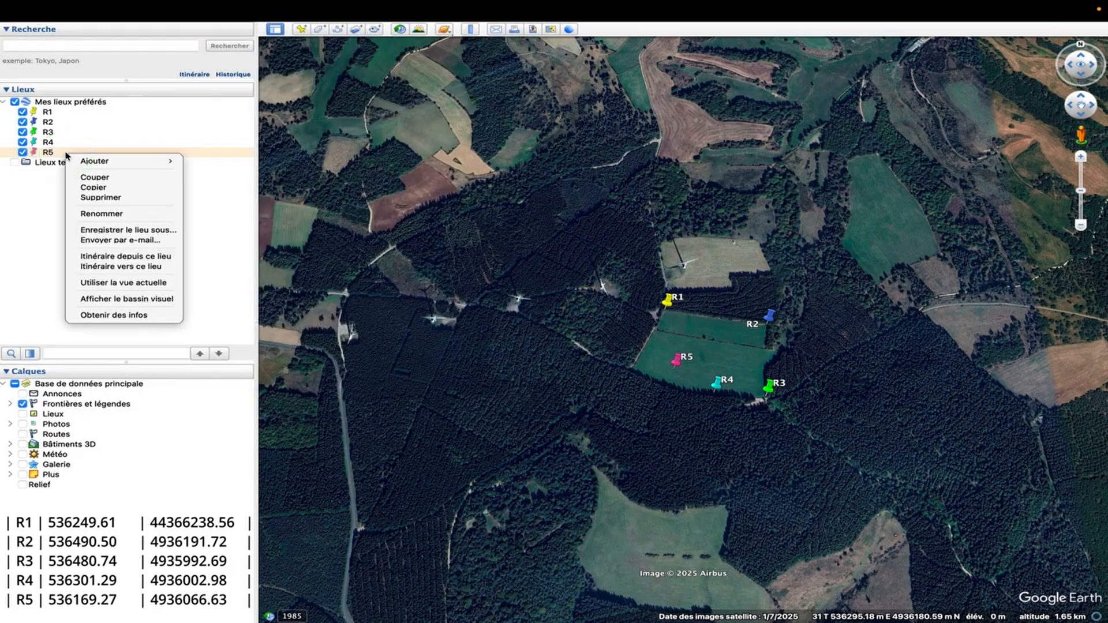
click(137, 315)
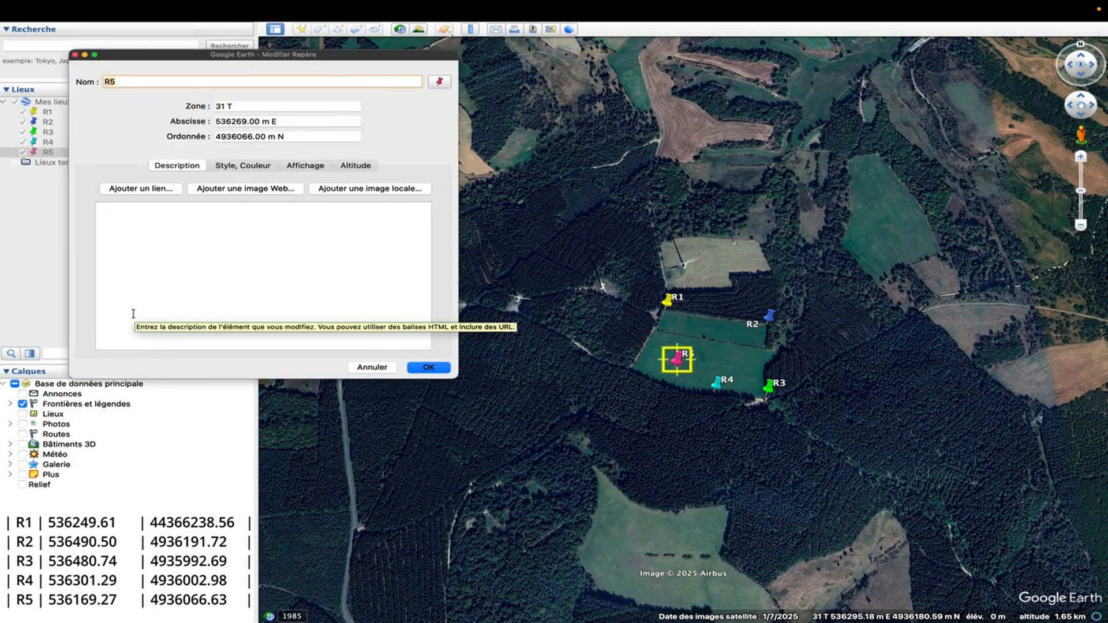
click(236, 122)
key(BackSpace)
text(1)
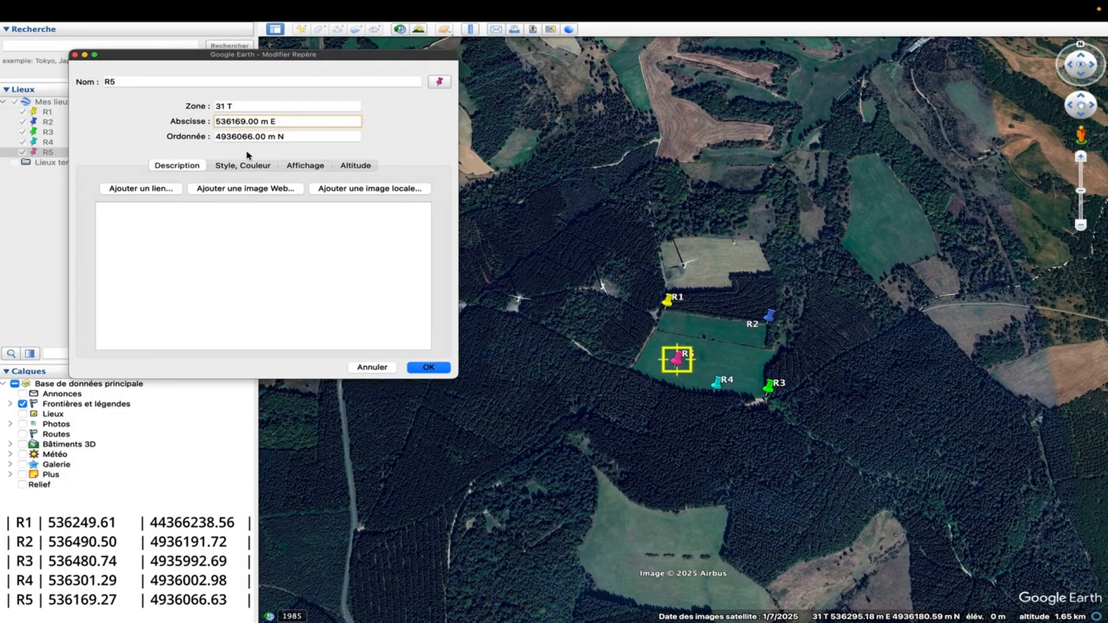
key(BackSpace)
key(BackSpace)
text(27)
click(266, 141)
text(63)
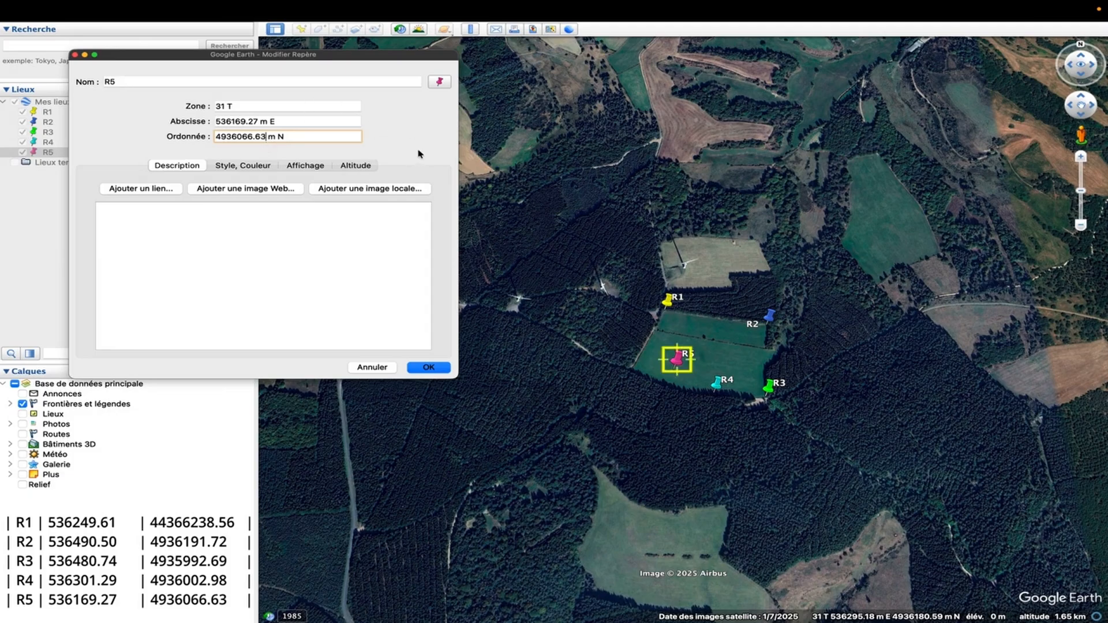
click(429, 367)
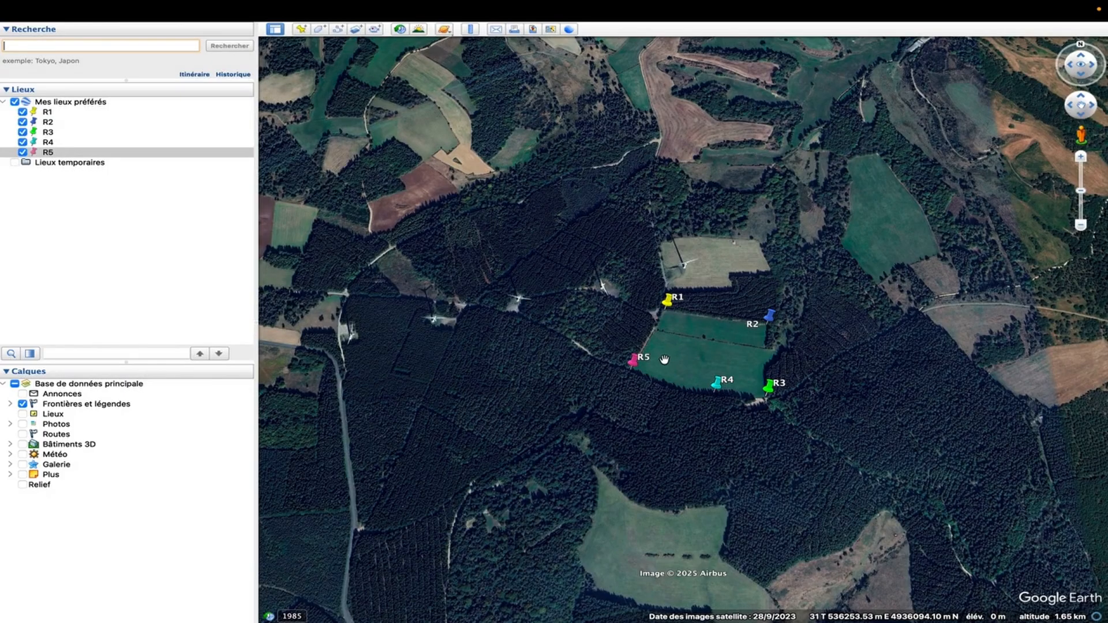
Examine the field bounded by placemarks R1 to R5 up close and its surroundings from farther away
scroll(665, 357, up, 3)
scroll(663, 353, up, 3)
middle_drag(706, 351, 698, 381)
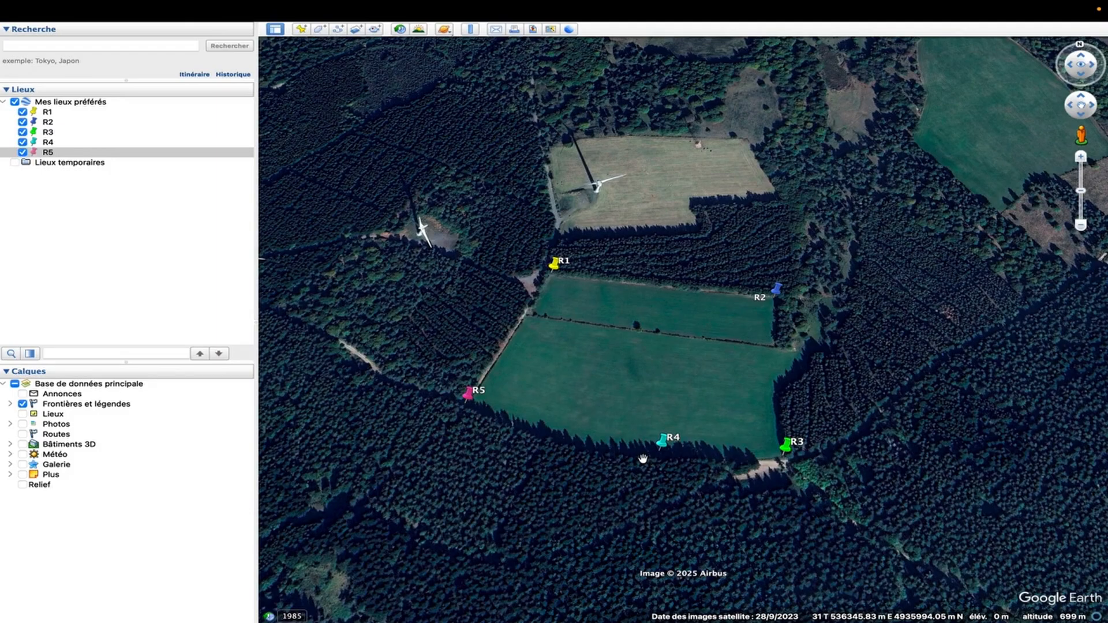
scroll(644, 438, up, 5)
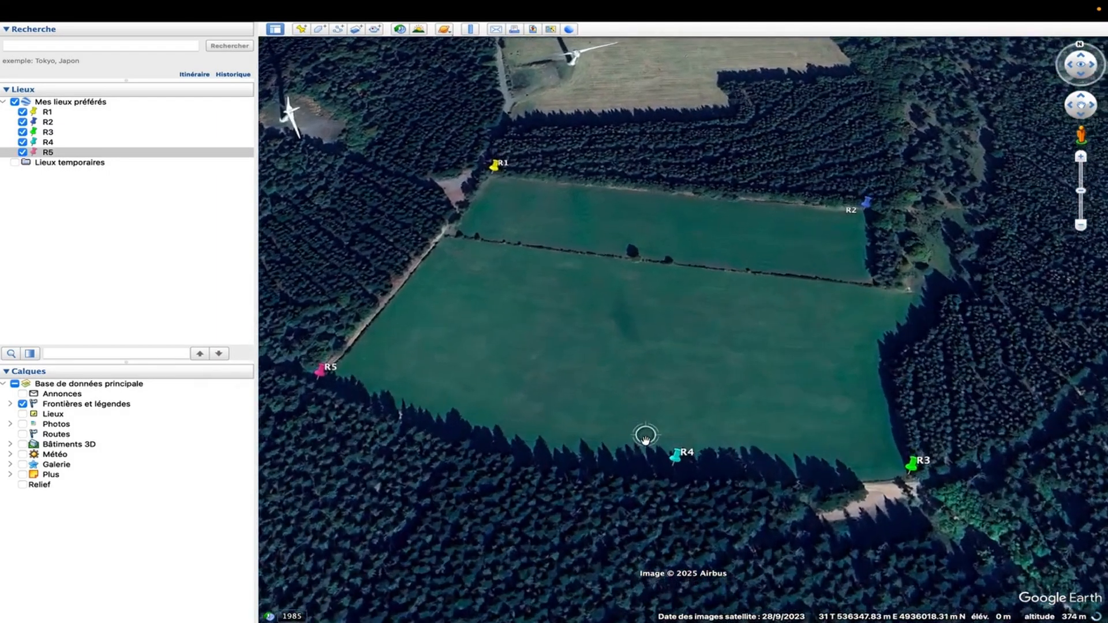
scroll(710, 430, up, 2)
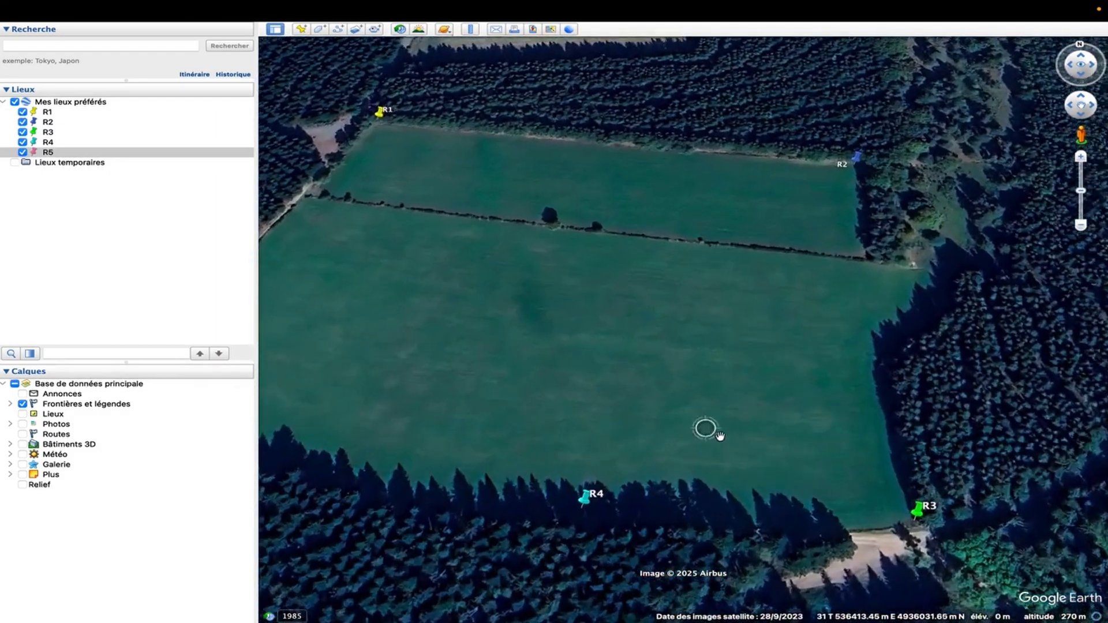
scroll(910, 359, up, 2)
drag(910, 359, 950, 434)
drag(785, 333, 802, 427)
drag(610, 420, 586, 507)
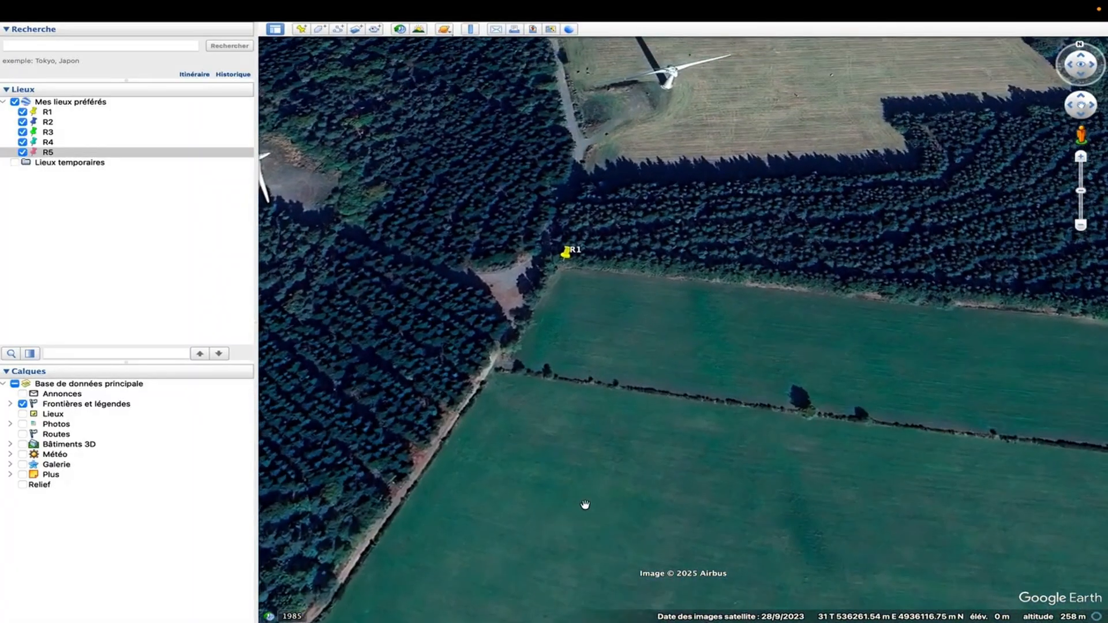
drag(541, 381, 776, 501)
scroll(765, 434, down, 3)
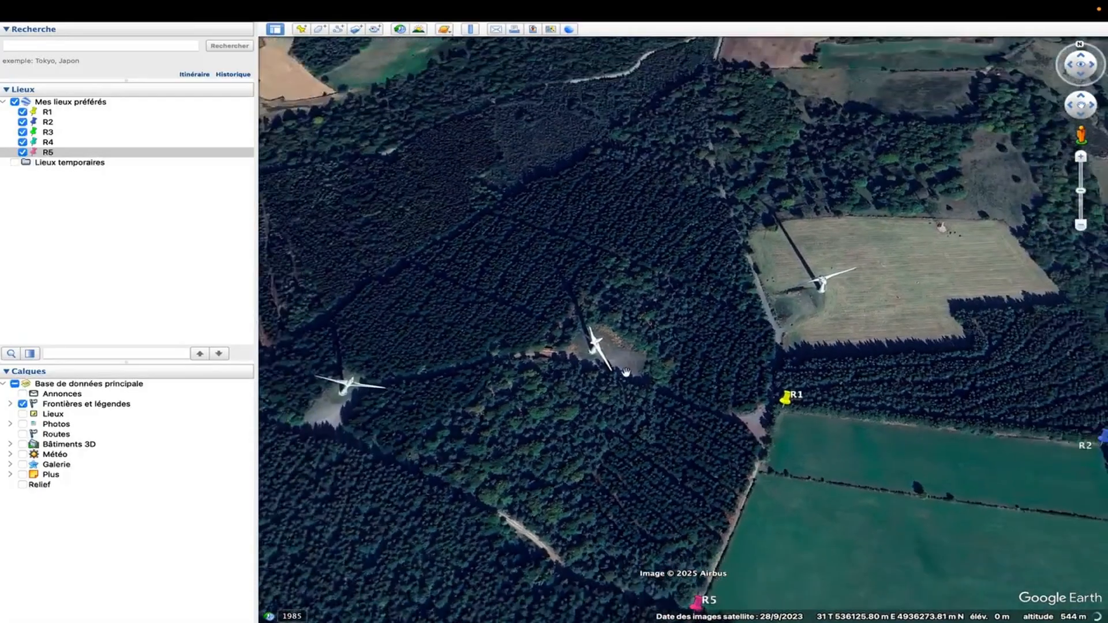
scroll(577, 408, down, 2)
scroll(613, 361, down, 2)
scroll(622, 391, down, 5)
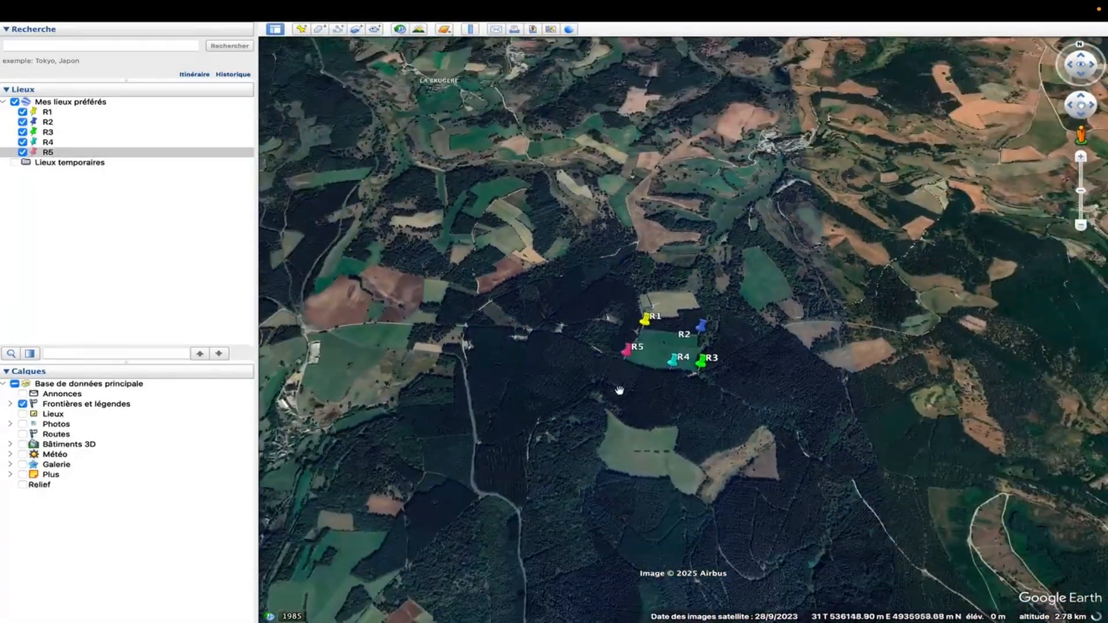
drag(612, 413, 596, 410)
drag(554, 334, 649, 288)
scroll(850, 460, up, 5)
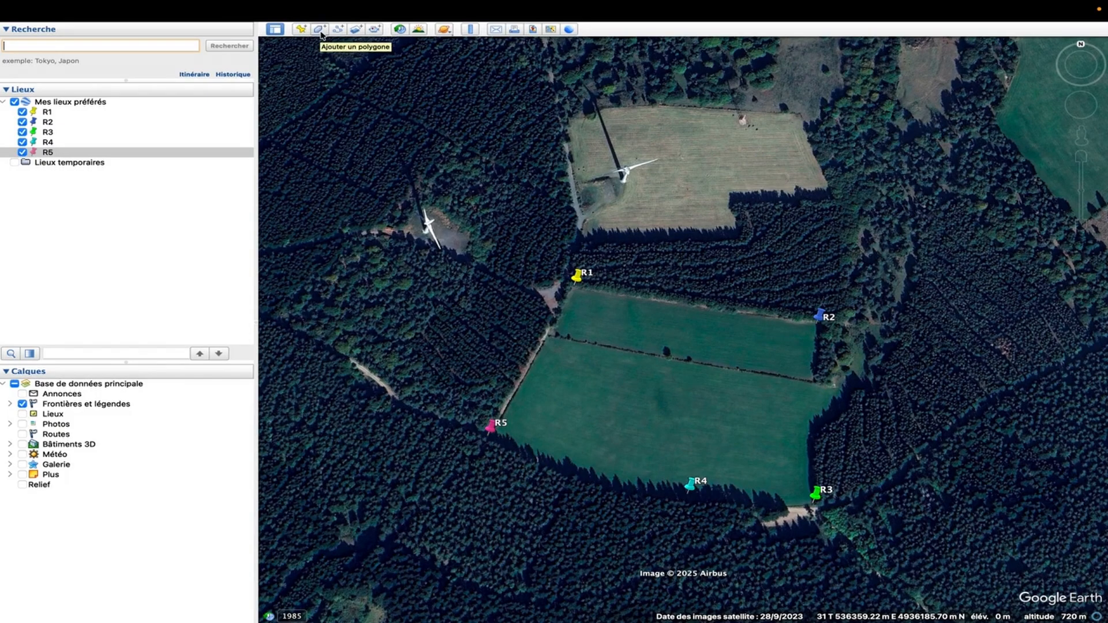
Start a new polygon named Terrain Lozère and move its properties dialog clear of the plotted points
click(319, 29)
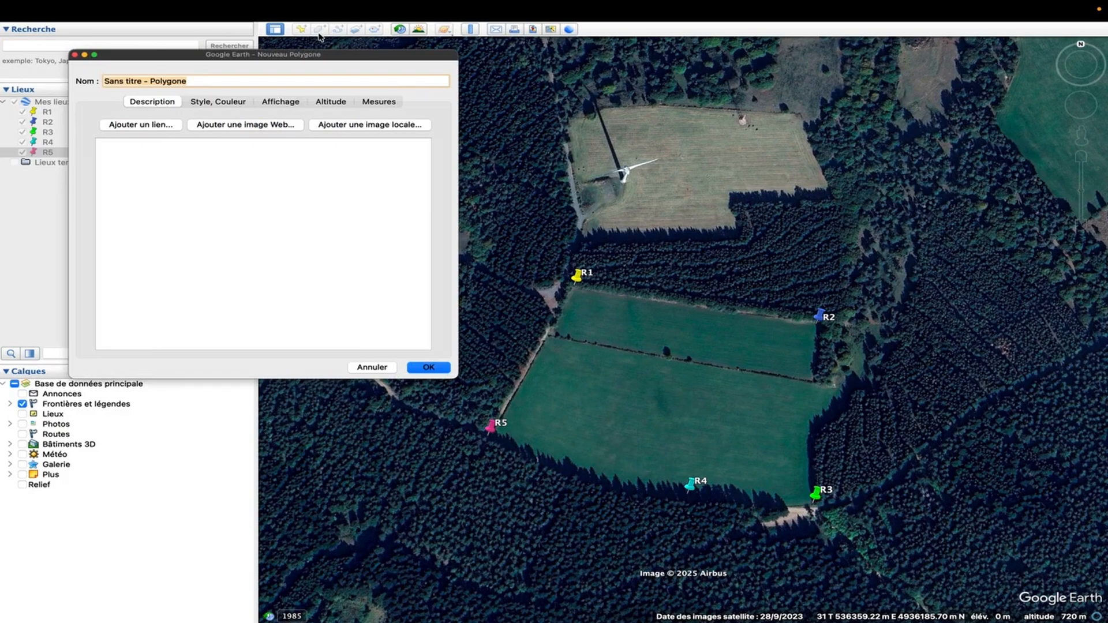
text(Terrain Lozère)
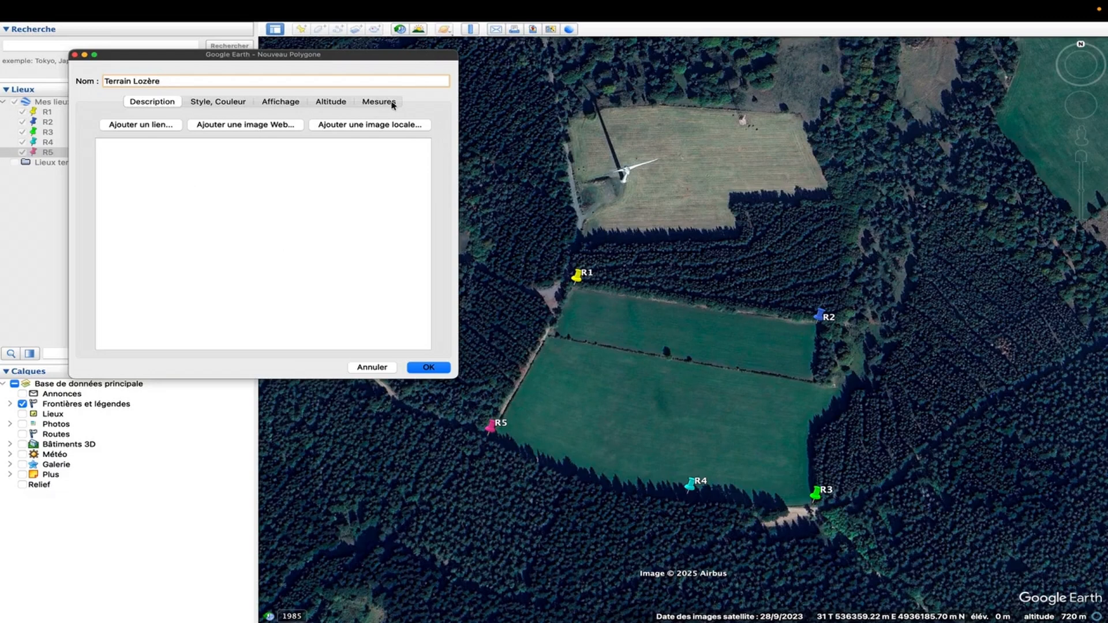
drag(390, 56, 331, 50)
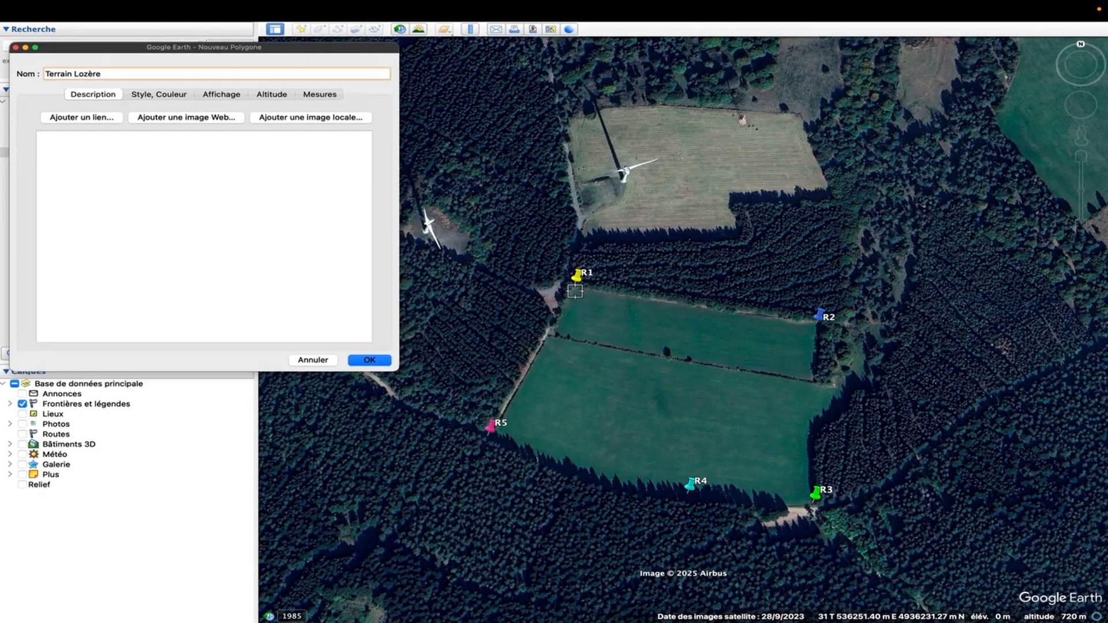
Place the polygon's first vertex at placemark R1 and its second vertex at placemark R2
scroll(574, 291, up, 3)
scroll(576, 290, up, 3)
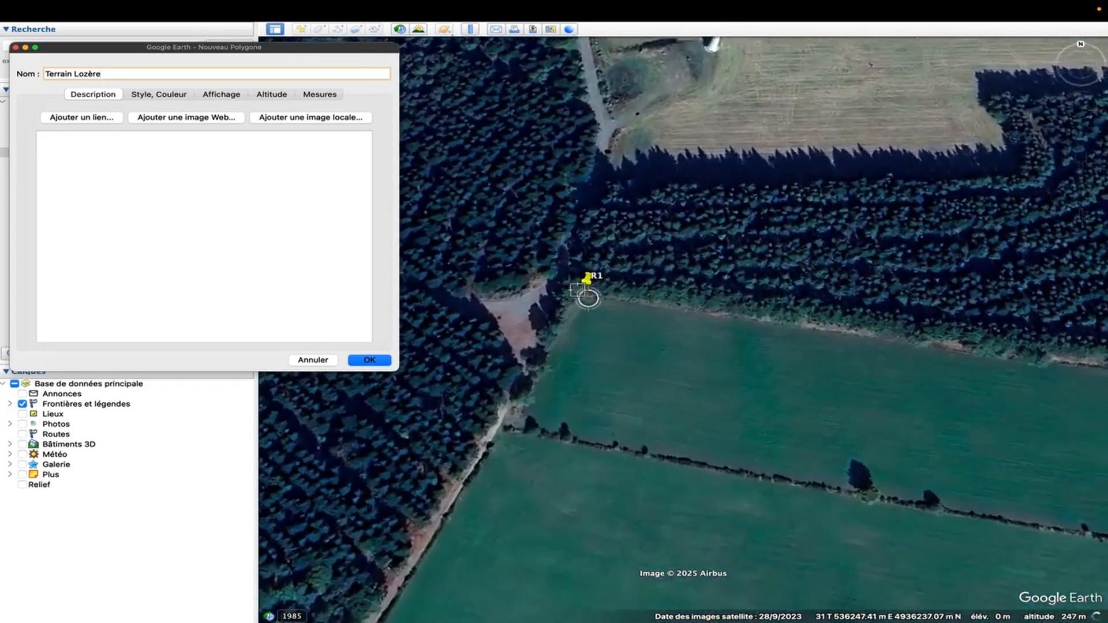
scroll(582, 289, up, 2)
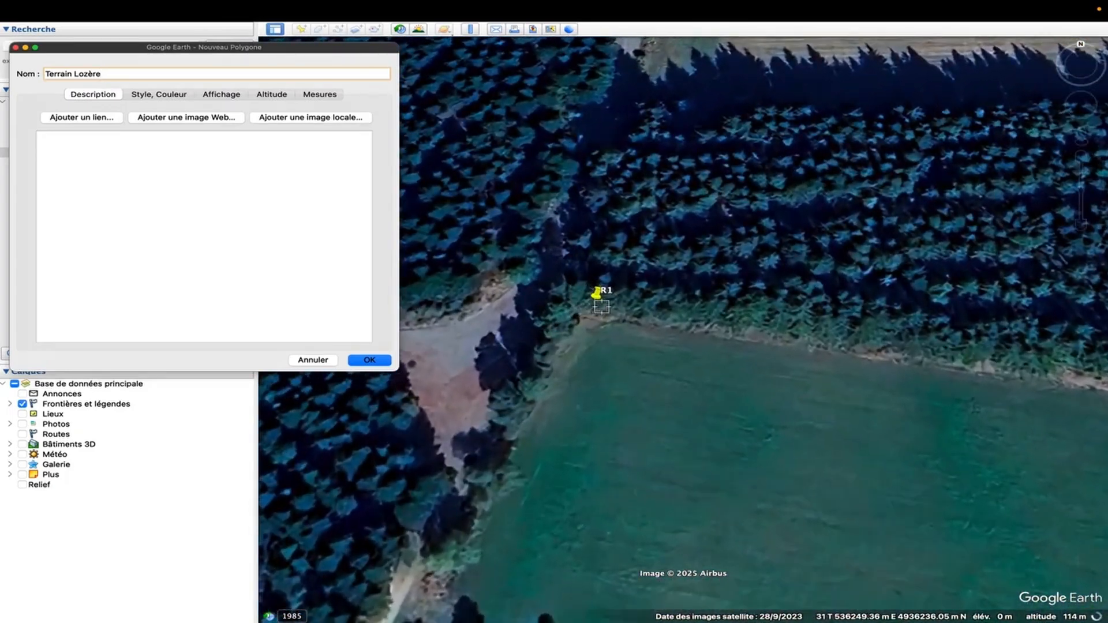
scroll(592, 309, up, 1)
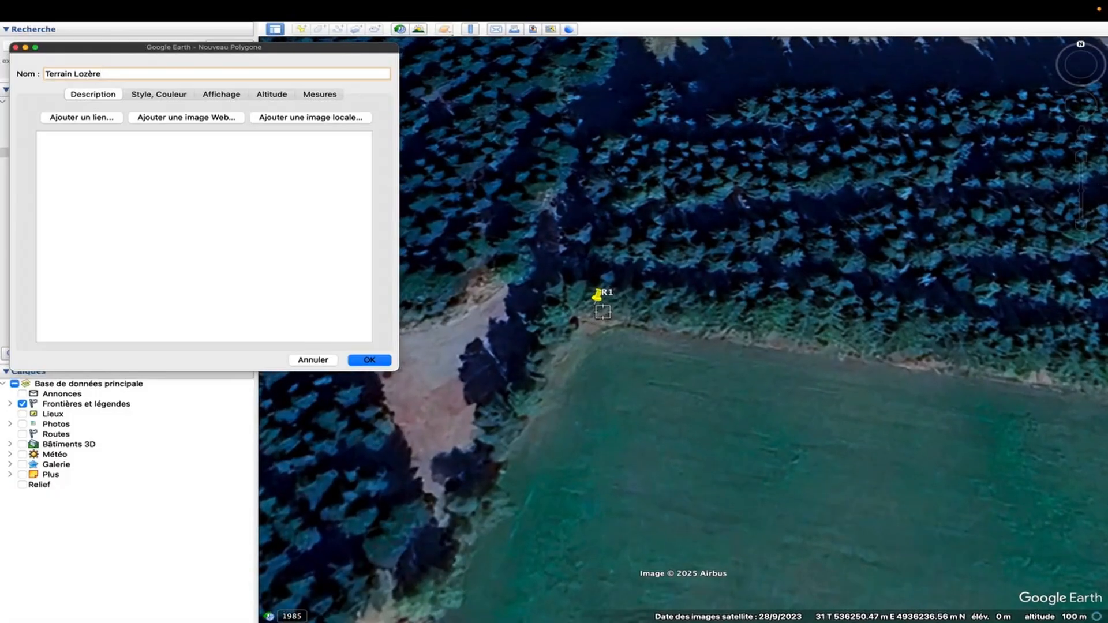
scroll(602, 311, down, 1)
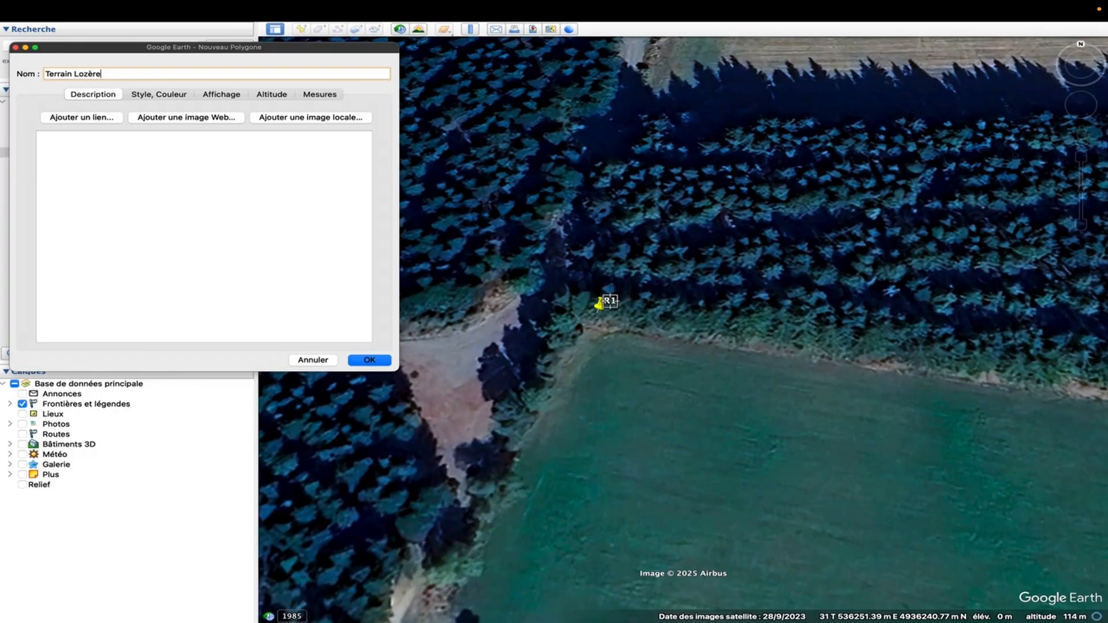
scroll(577, 305, down, 3)
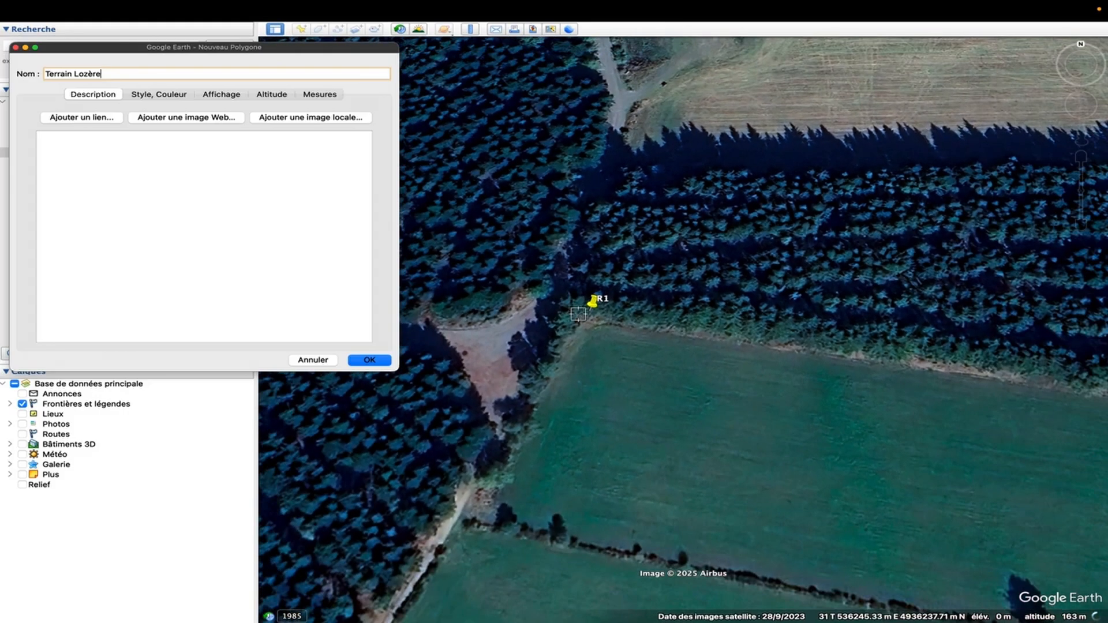
scroll(583, 312, up, 3)
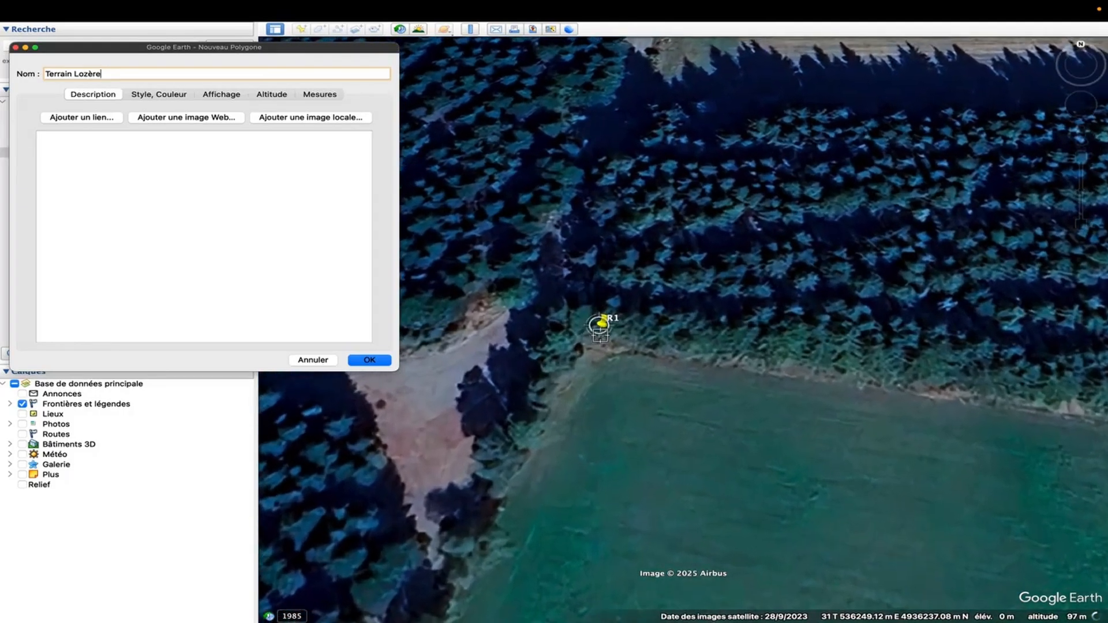
scroll(596, 330, down, 5)
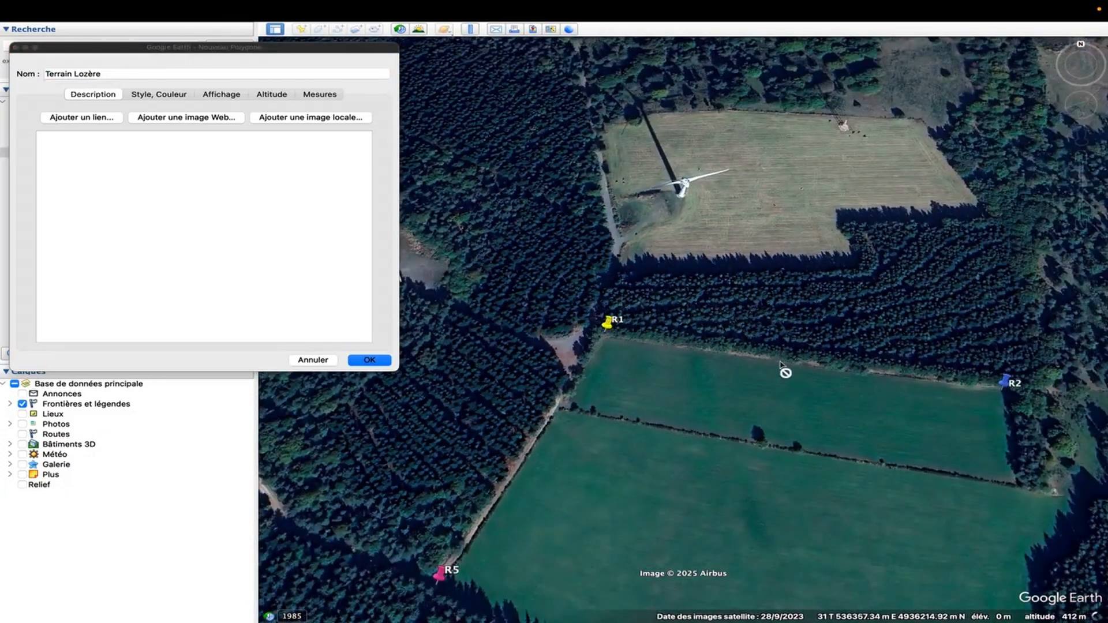
scroll(1007, 385, up, 3)
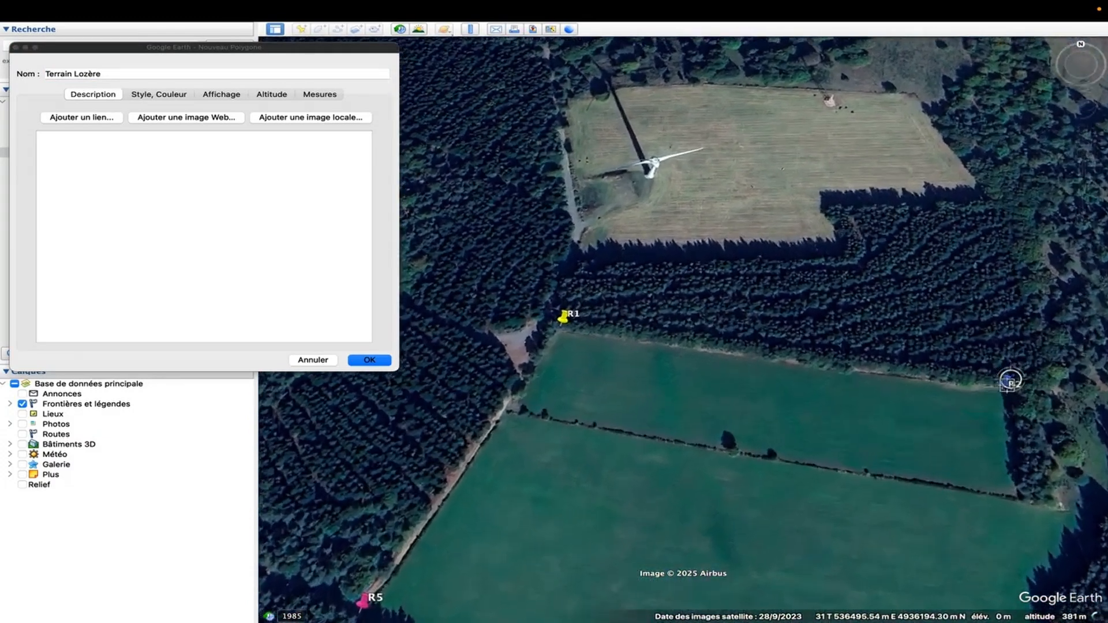
scroll(1007, 386, up, 3)
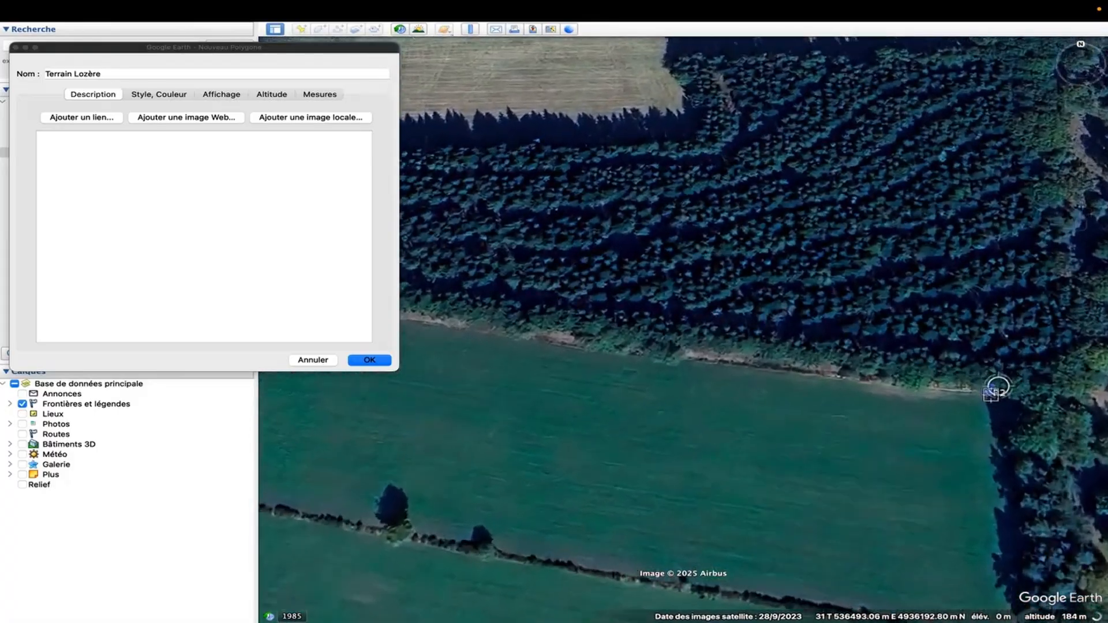
scroll(993, 390, up, 3)
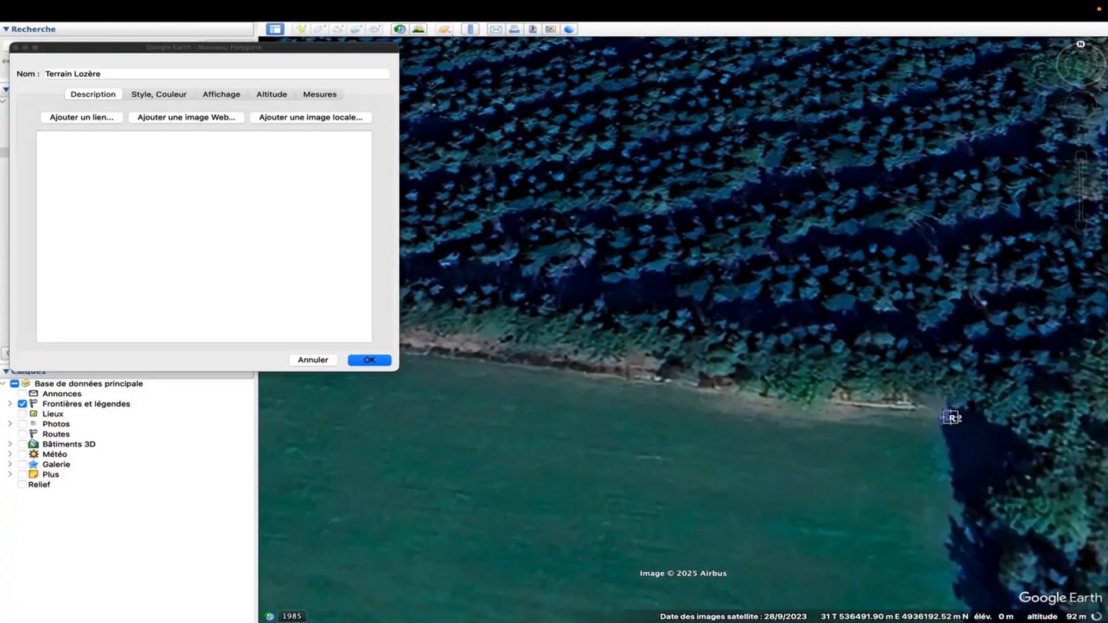
click(943, 417)
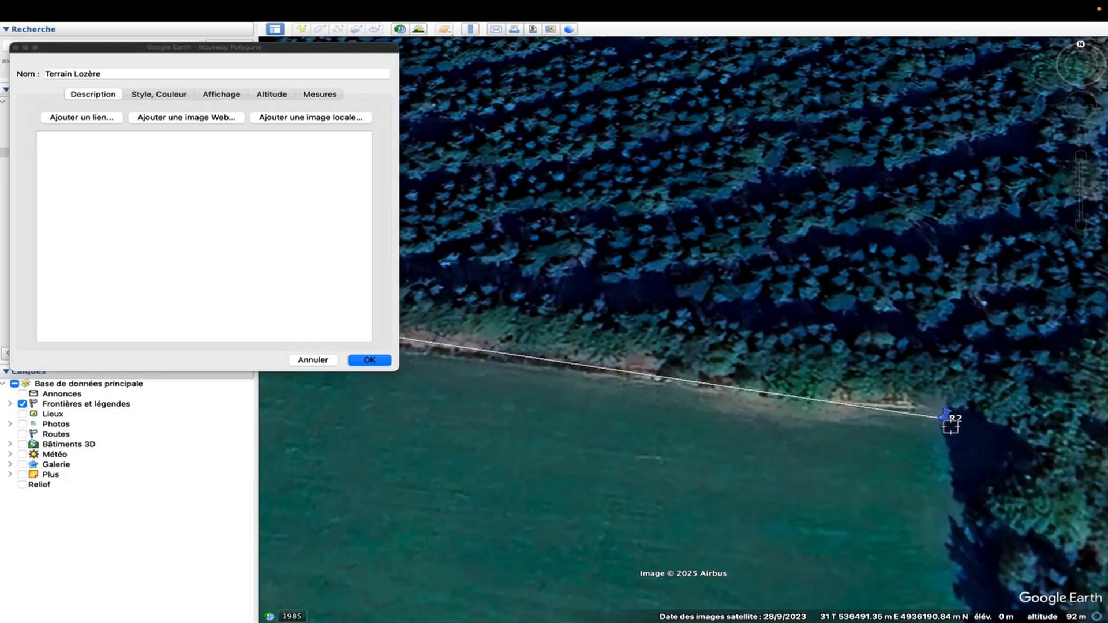
scroll(951, 426, down, 5)
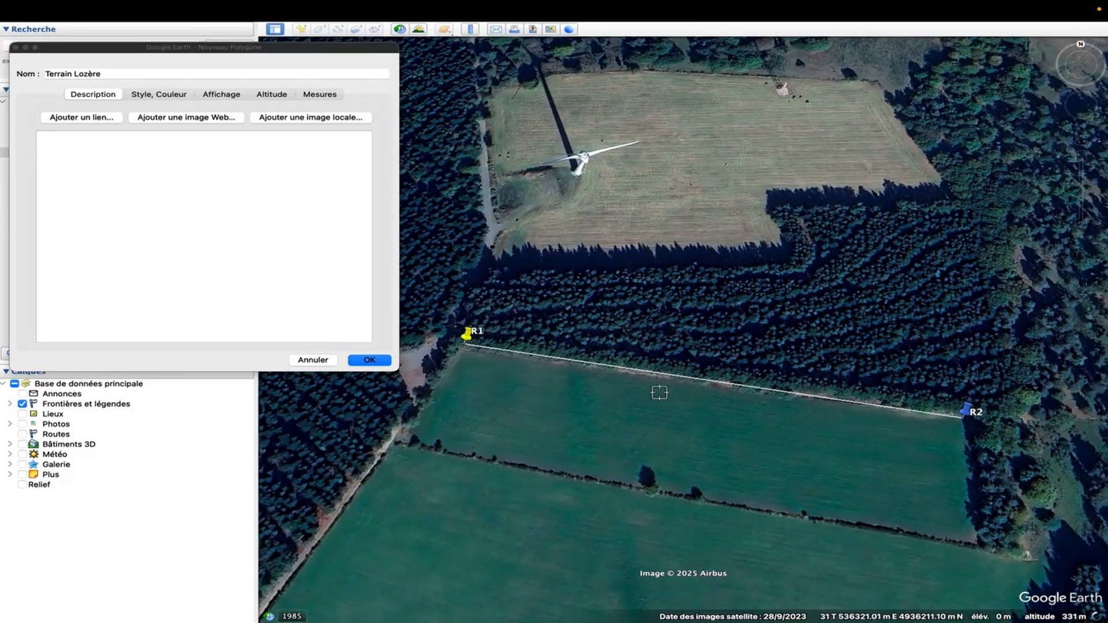
click(849, 512)
mouse_move(804, 450)
mouse_down()
mouse_move(648, 449)
mouse_move(671, 449)
mouse_up()
right_click(748, 442)
right_click(749, 442)
right_click(747, 441)
right_click(748, 443)
right_click(750, 443)
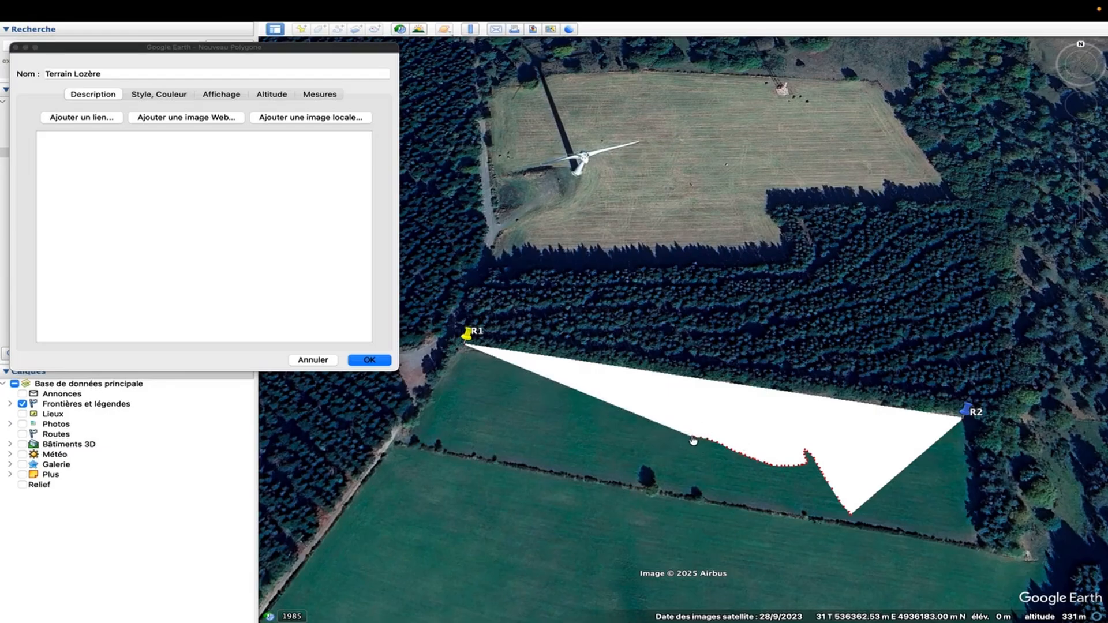
right_click(739, 433)
right_click(740, 433)
right_click(740, 433)
right_click(740, 433)
right_click(739, 433)
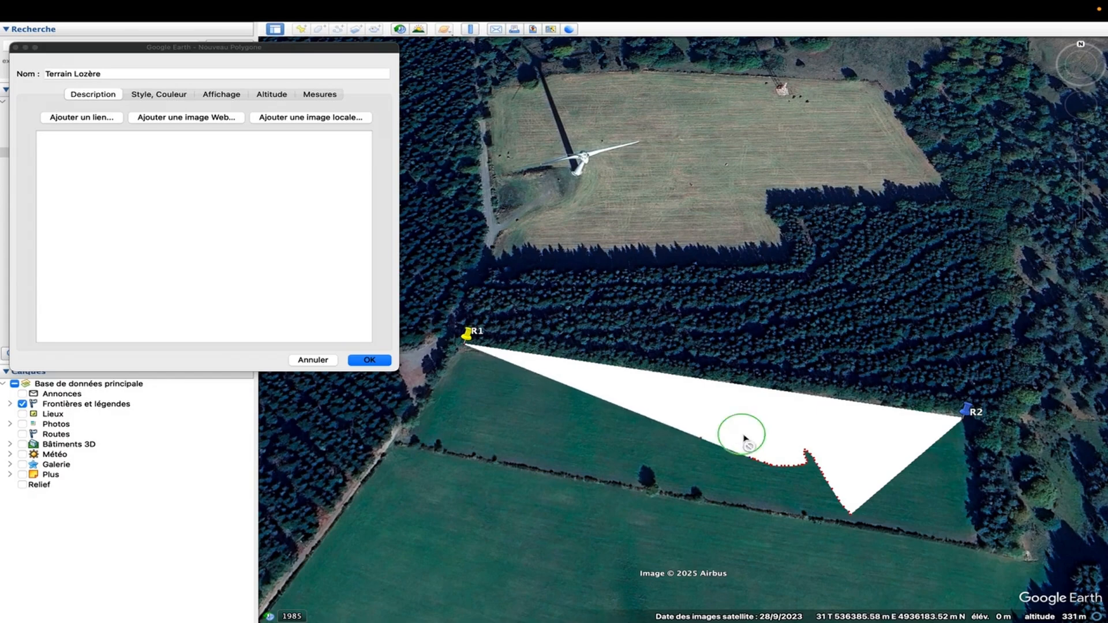
right_click(739, 433)
right_click(743, 431)
right_click(743, 431)
right_click(743, 431)
right_click(743, 432)
right_click(745, 432)
right_click(745, 432)
right_click(746, 432)
right_click(746, 432)
right_click(746, 432)
right_click(745, 432)
right_click(743, 431)
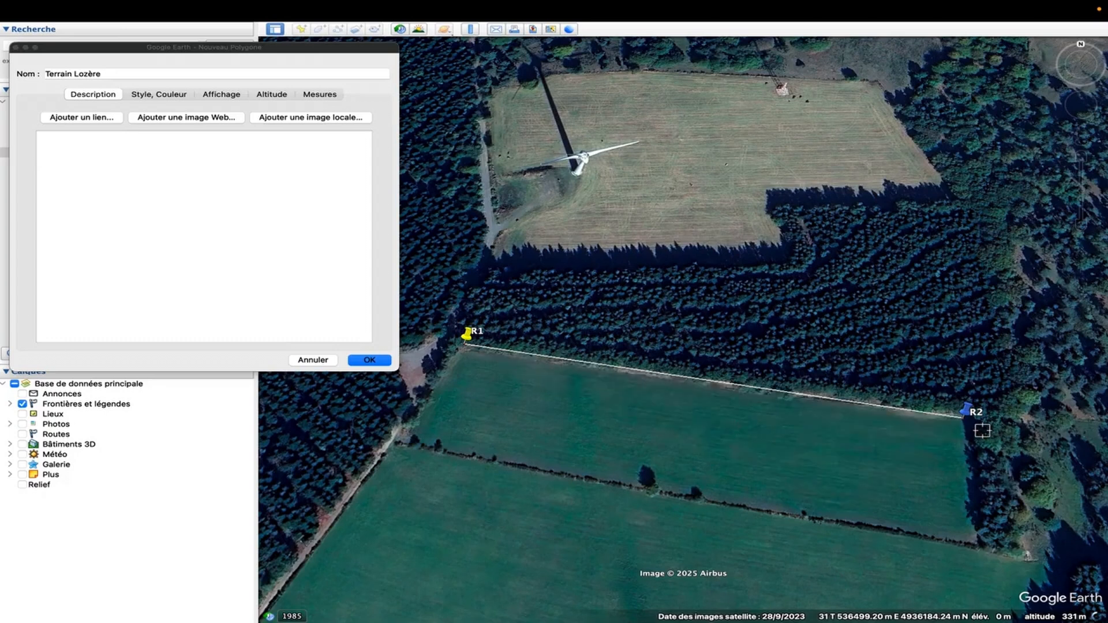
Place the polygon's third vertex at placemark R3 and its fourth vertex at placemark R4
scroll(958, 448, down, 5)
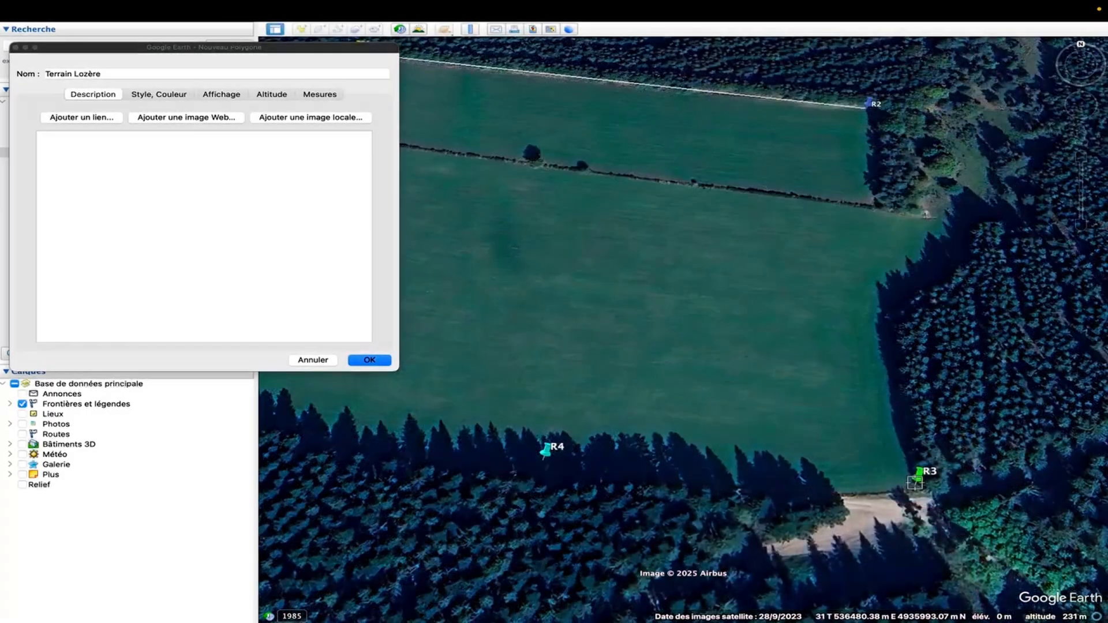
click(916, 479)
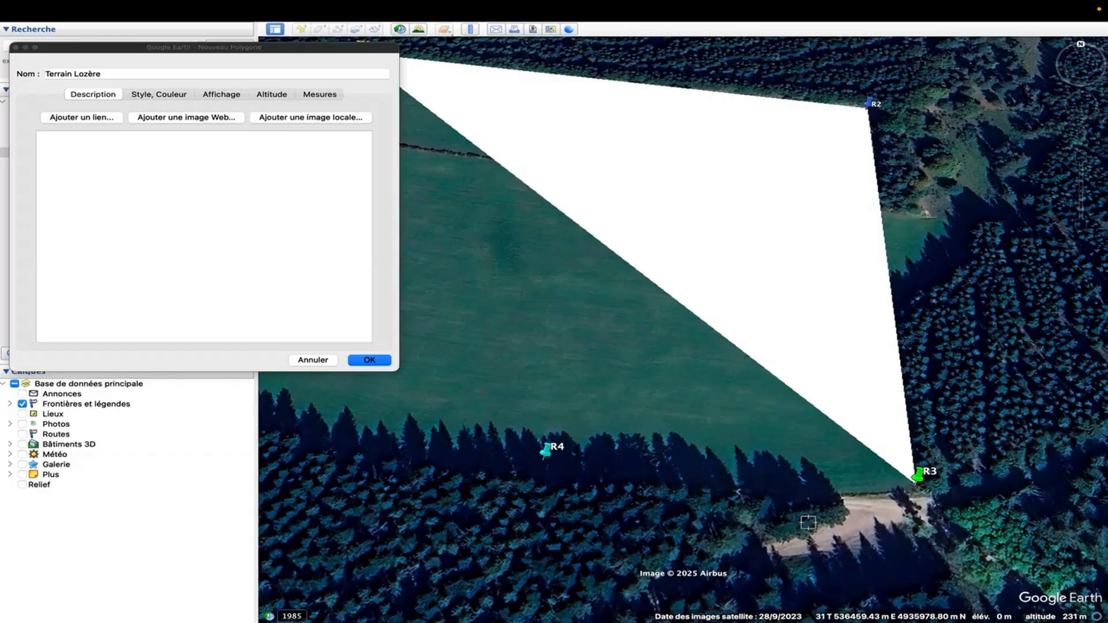
click(542, 465)
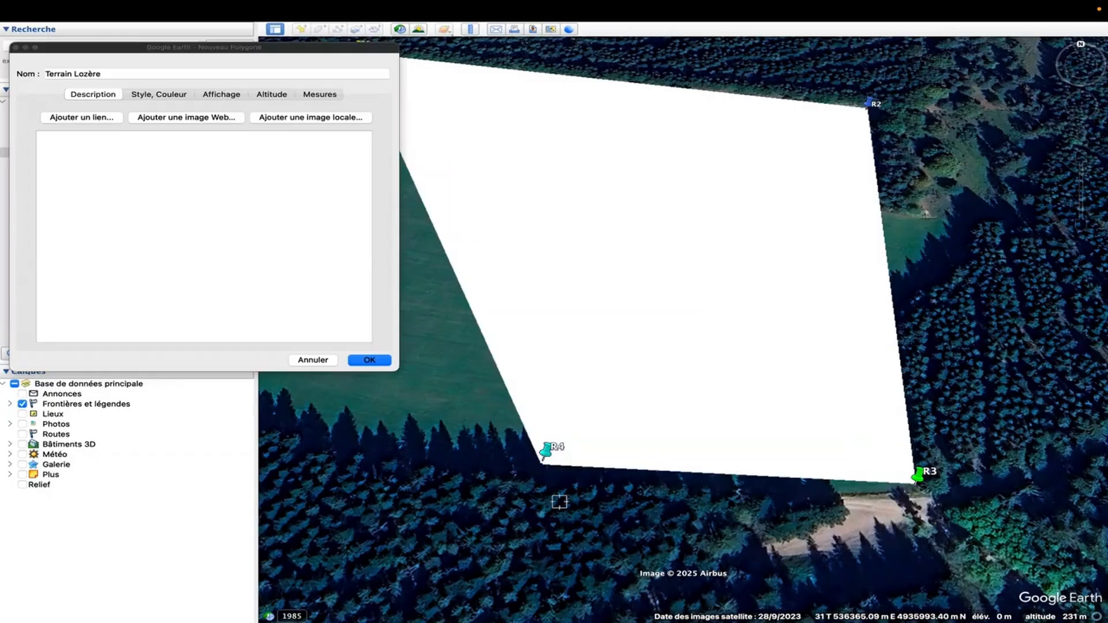
Place the polygon's fifth vertex at placemark R5 and save the Terrain Lozère polygon
scroll(581, 505, up, 2)
scroll(581, 505, down, 4)
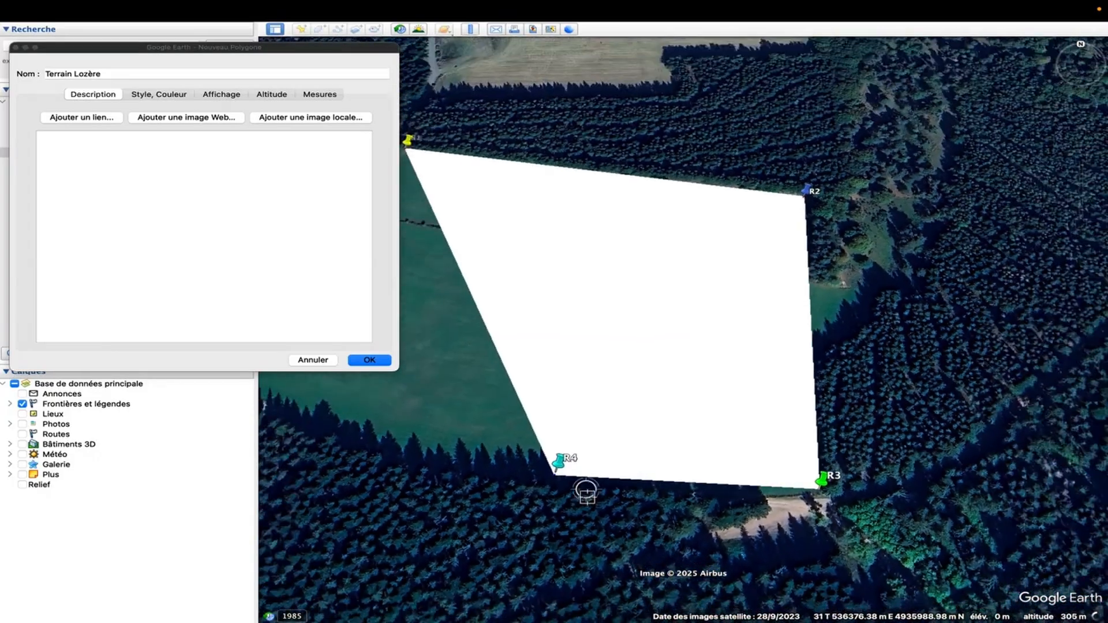
scroll(389, 422, up, 5)
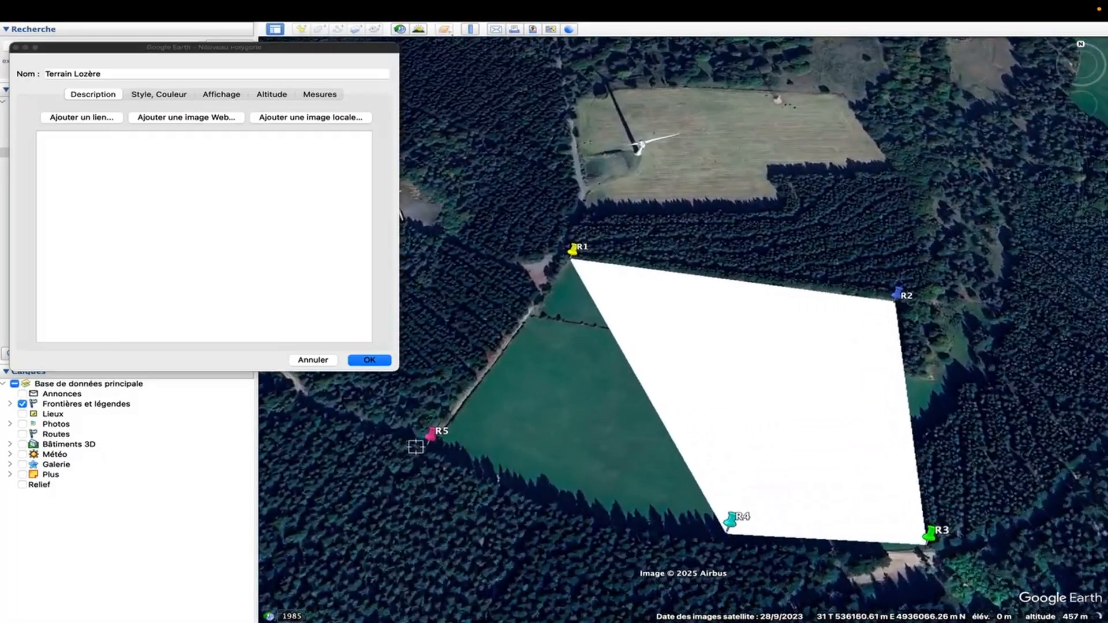
scroll(432, 441, up, 2)
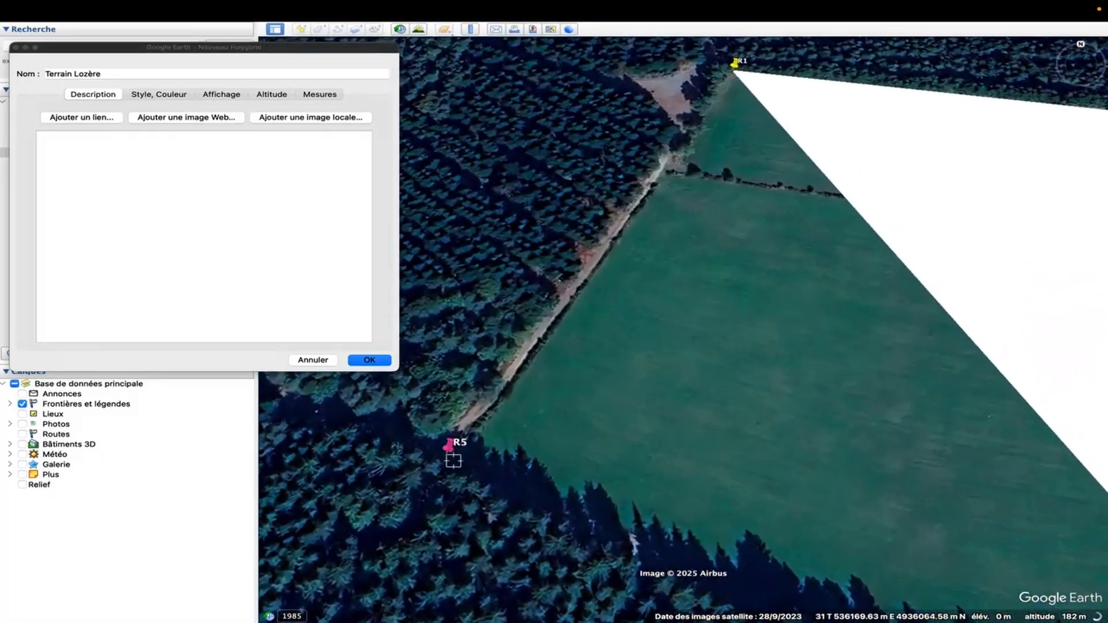
click(448, 457)
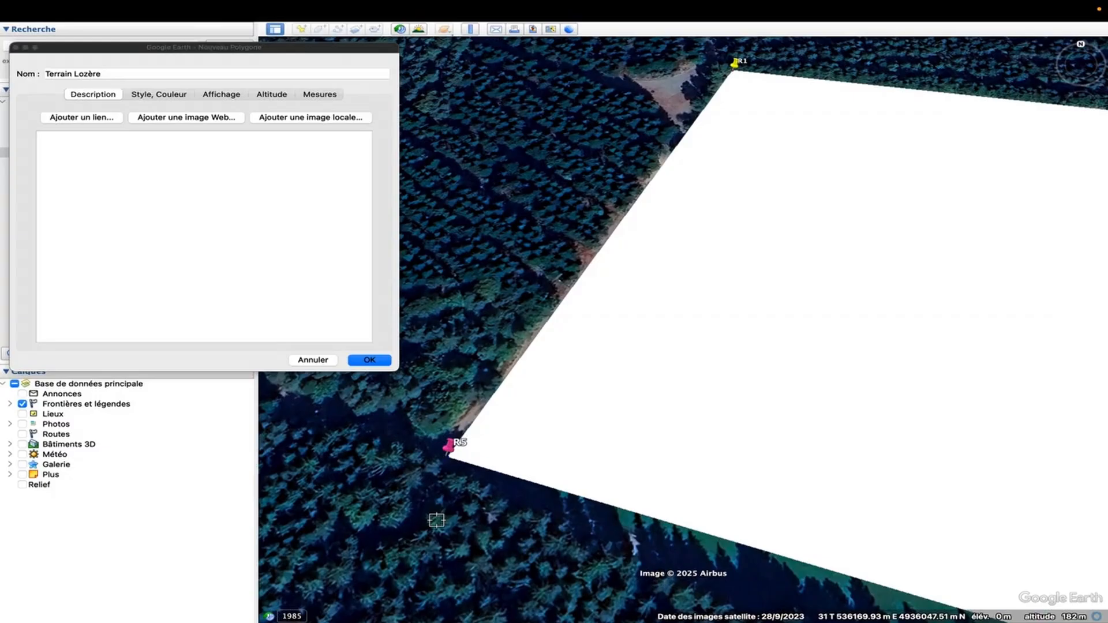
scroll(427, 507, down, 2)
scroll(425, 506, down, 3)
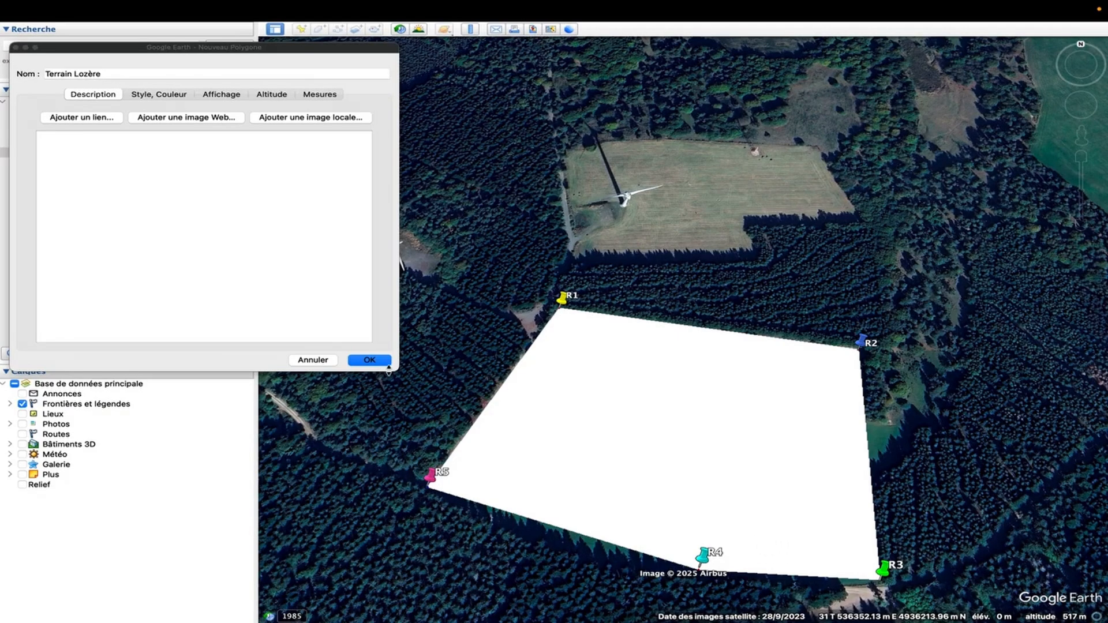
click(369, 360)
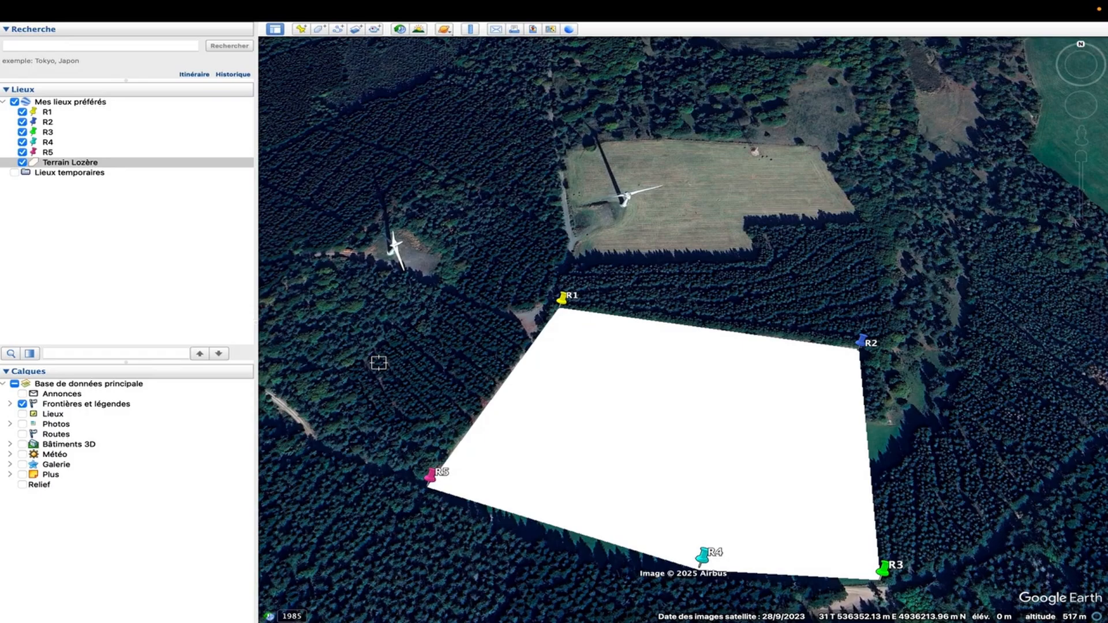
Reopen the Terrain Lozère polygon's properties and set its outline to magenta with a width of 2
right_click(88, 166)
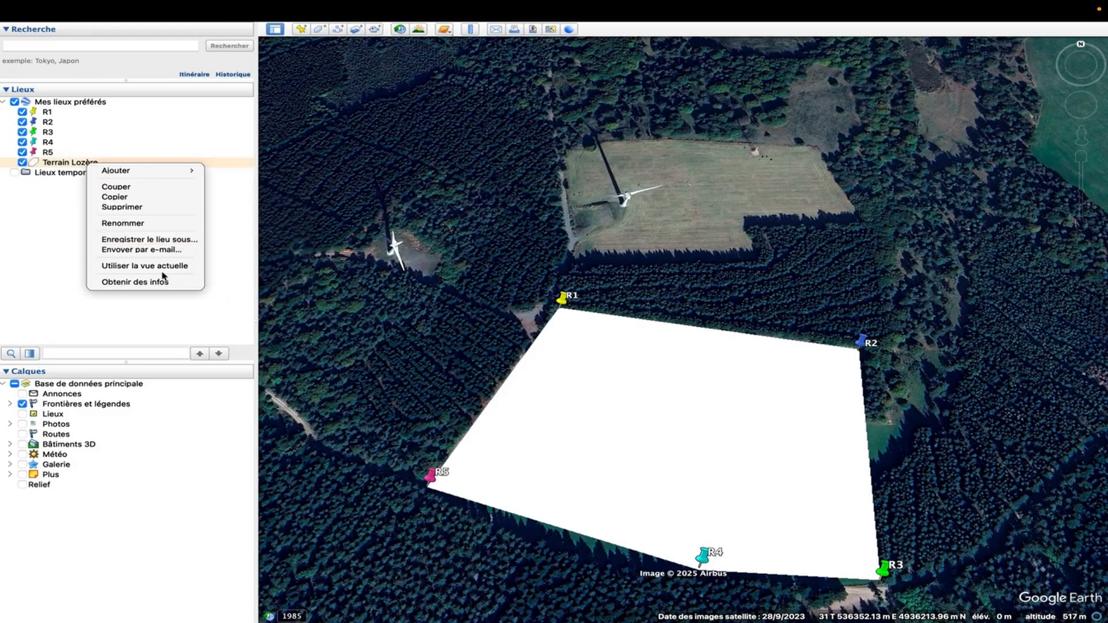
click(156, 283)
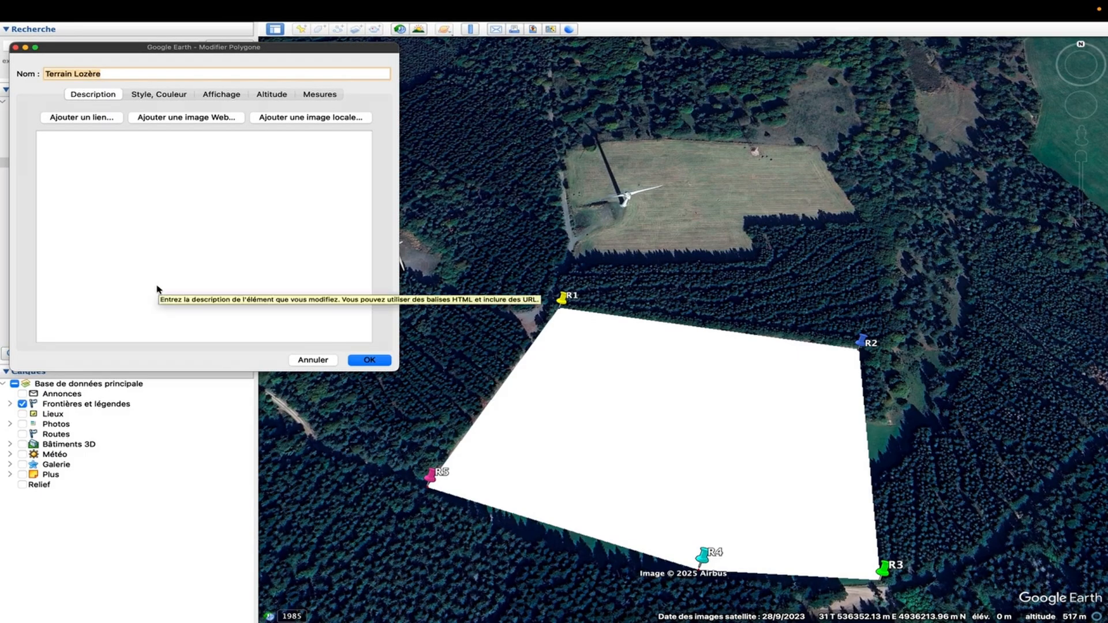
click(163, 96)
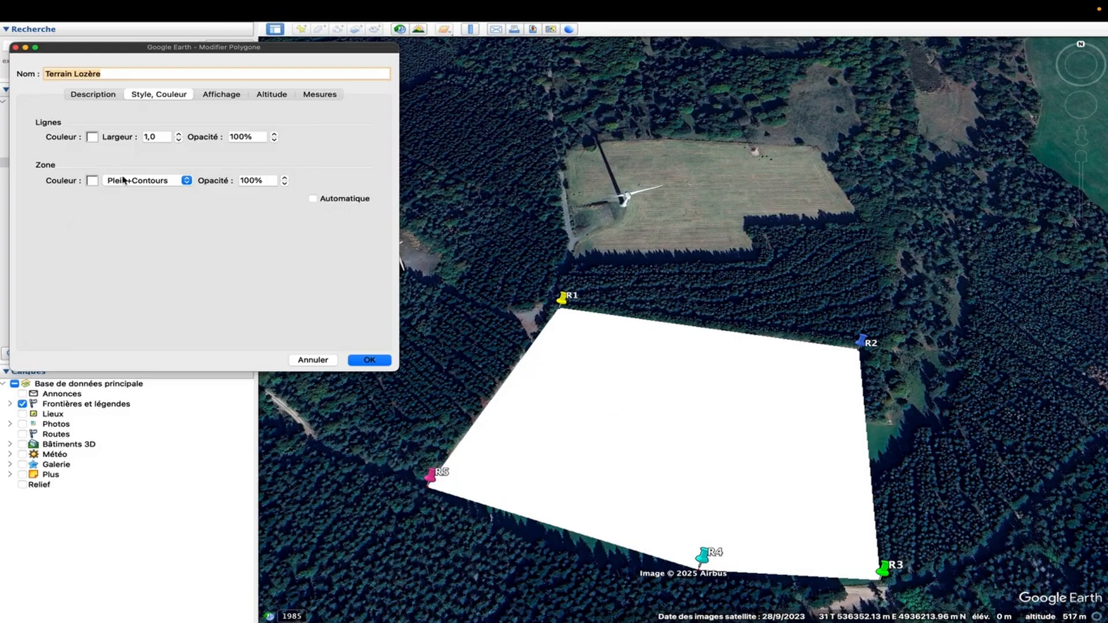
click(91, 138)
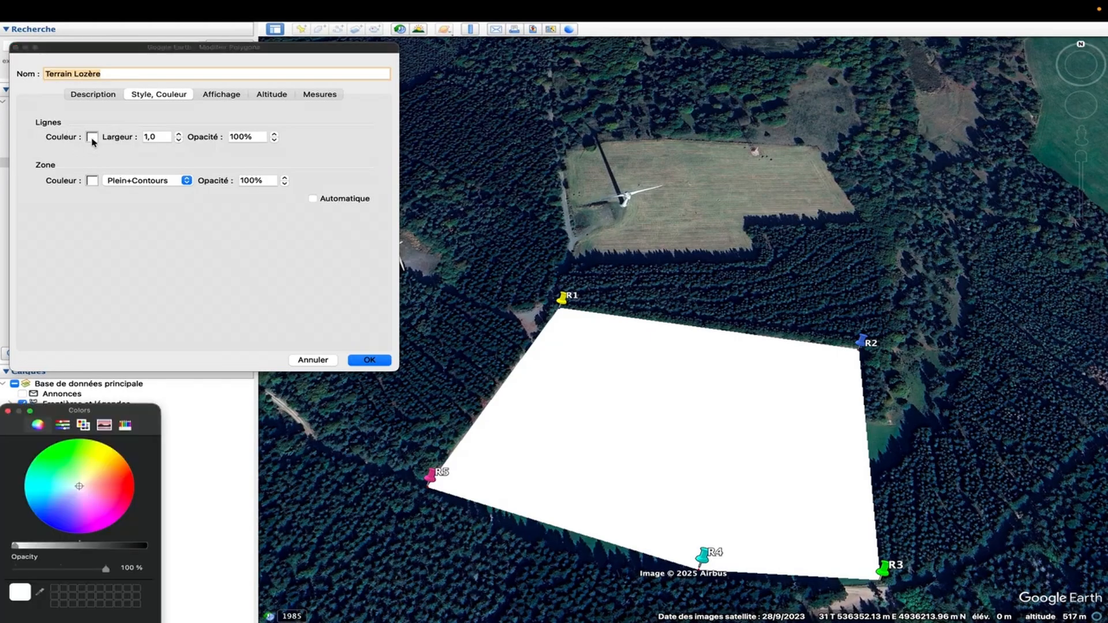
click(107, 522)
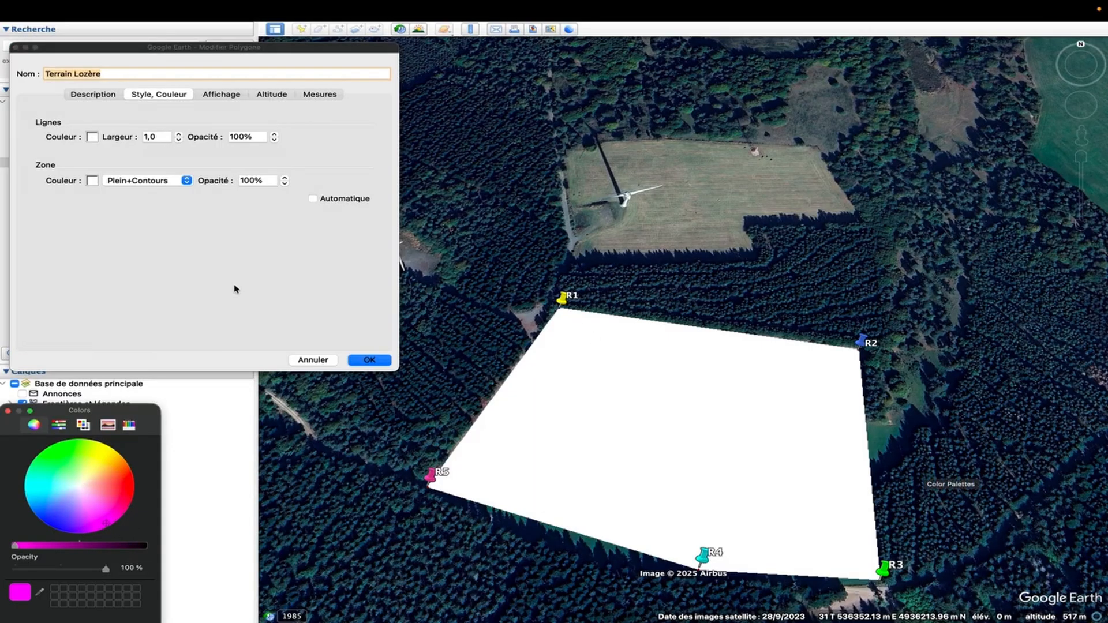
click(137, 616)
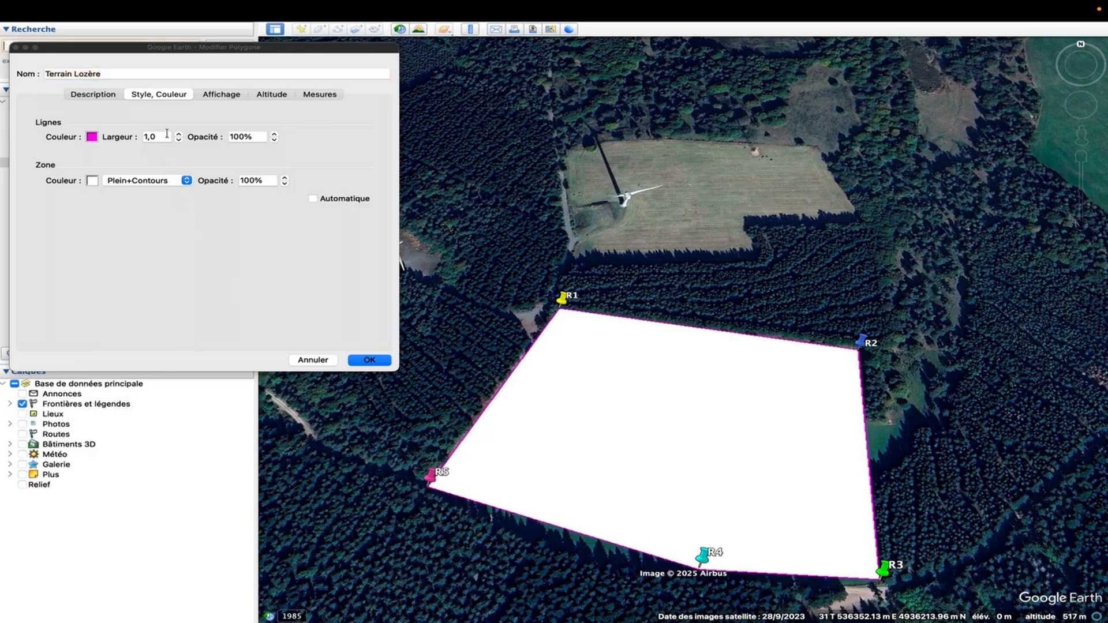
click(156, 136)
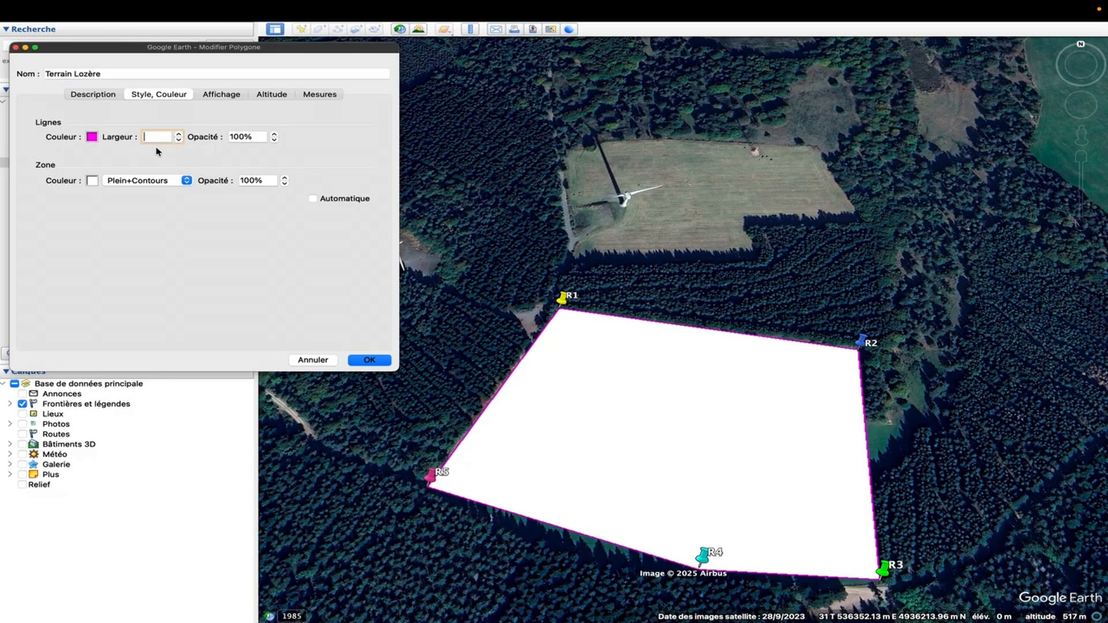
text(2)
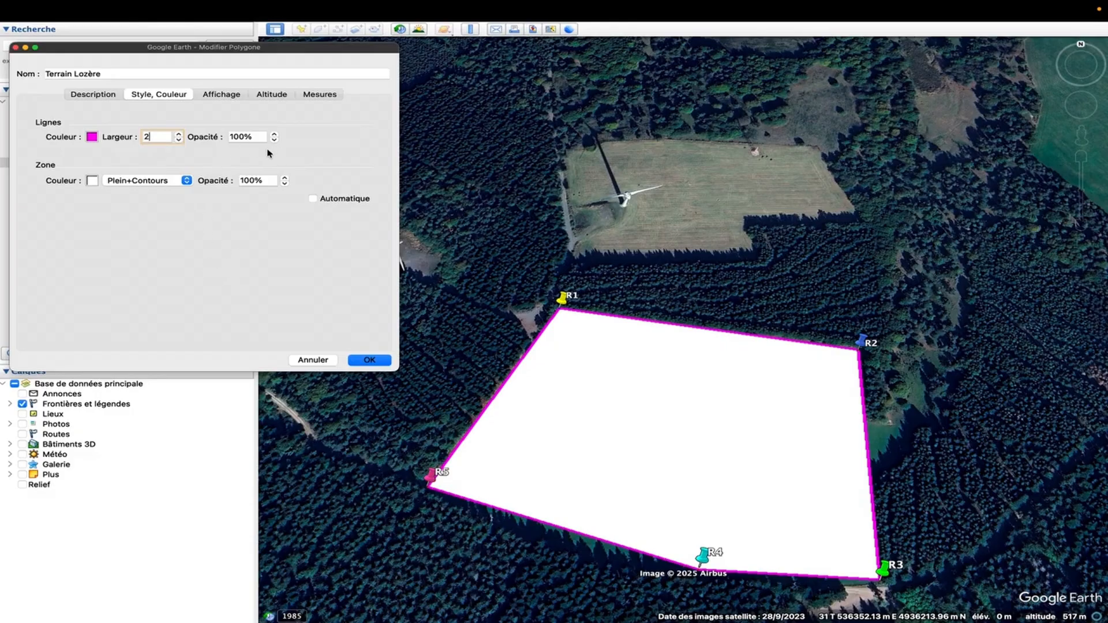
Set the polygon's fill opacity to 0% and save the style changes
click(93, 181)
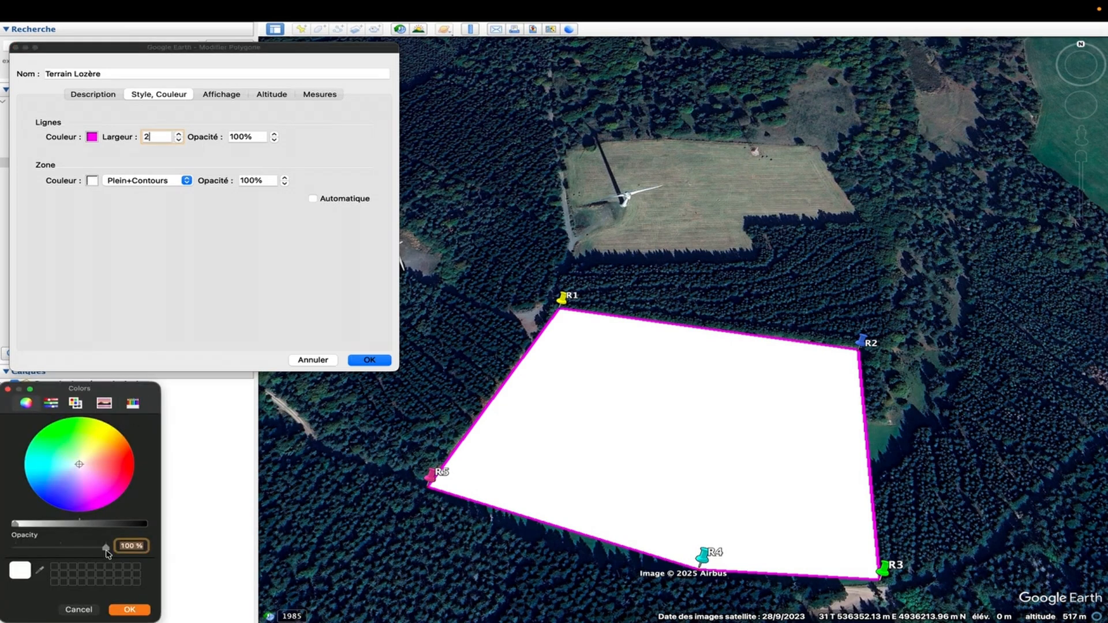
drag(106, 548, 96, 548)
click(130, 610)
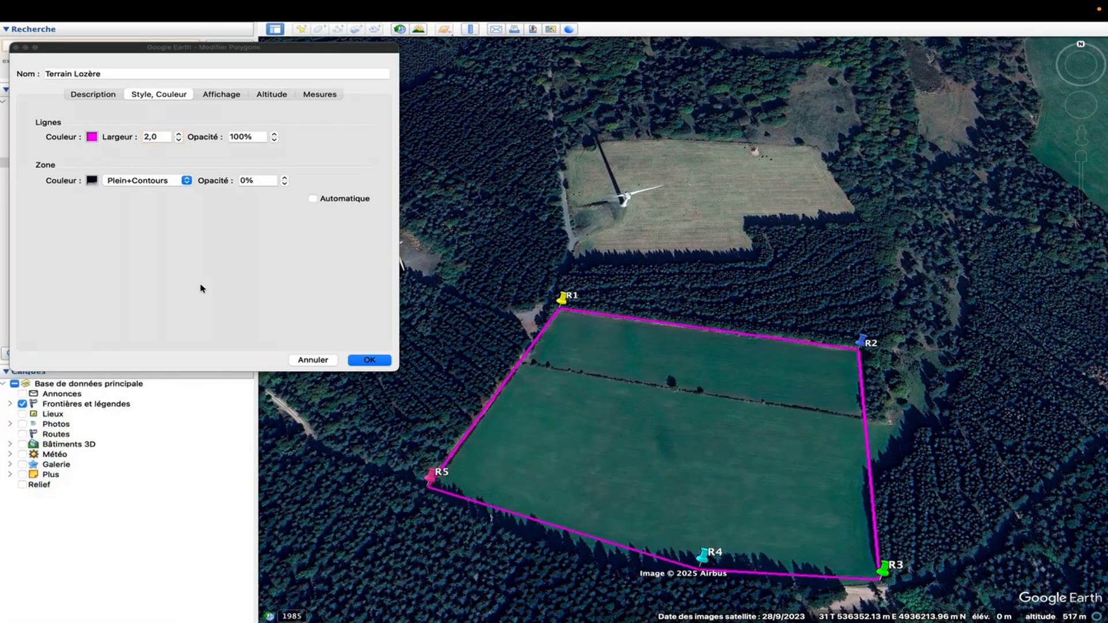
click(257, 181)
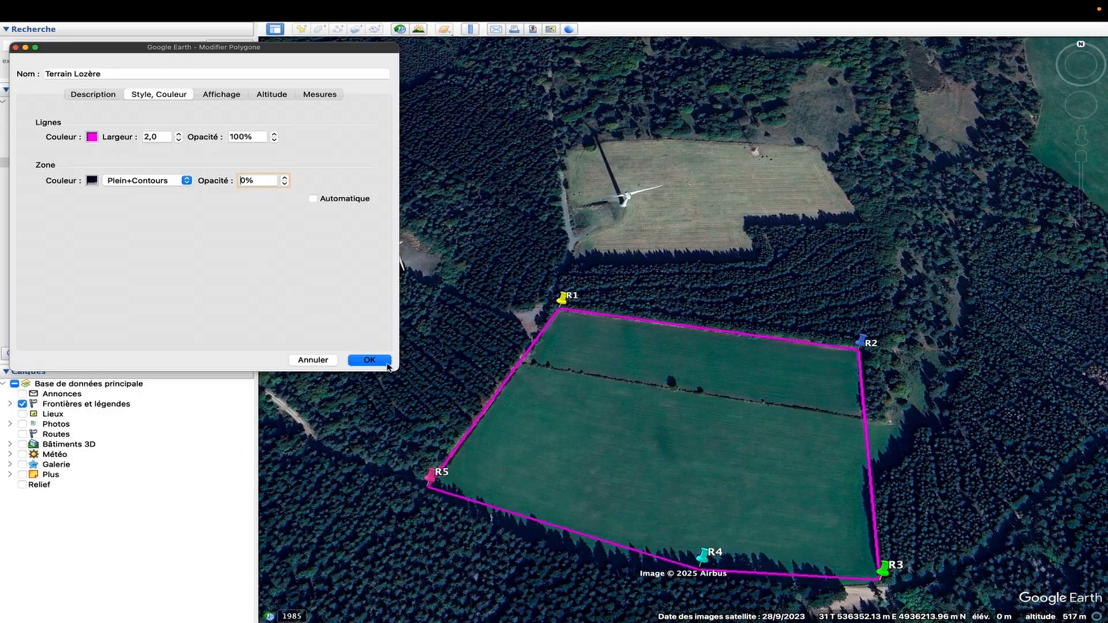
click(370, 360)
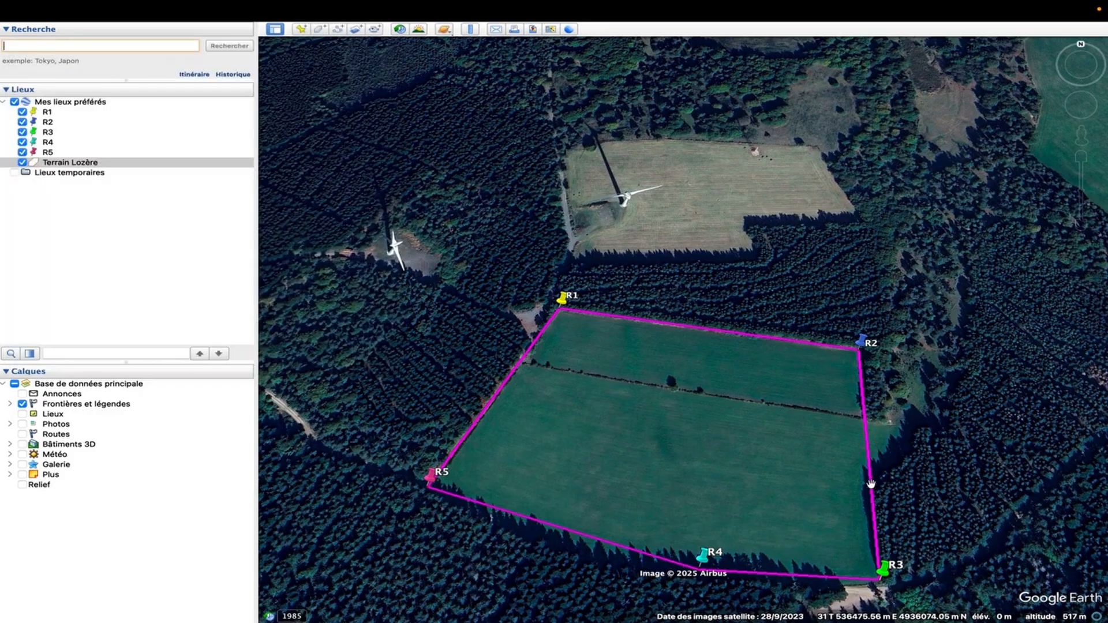
Examine the magenta outline of the parcel against placemarks R1 to R5 and its surroundings from different distances and angles
drag(760, 458, 685, 400)
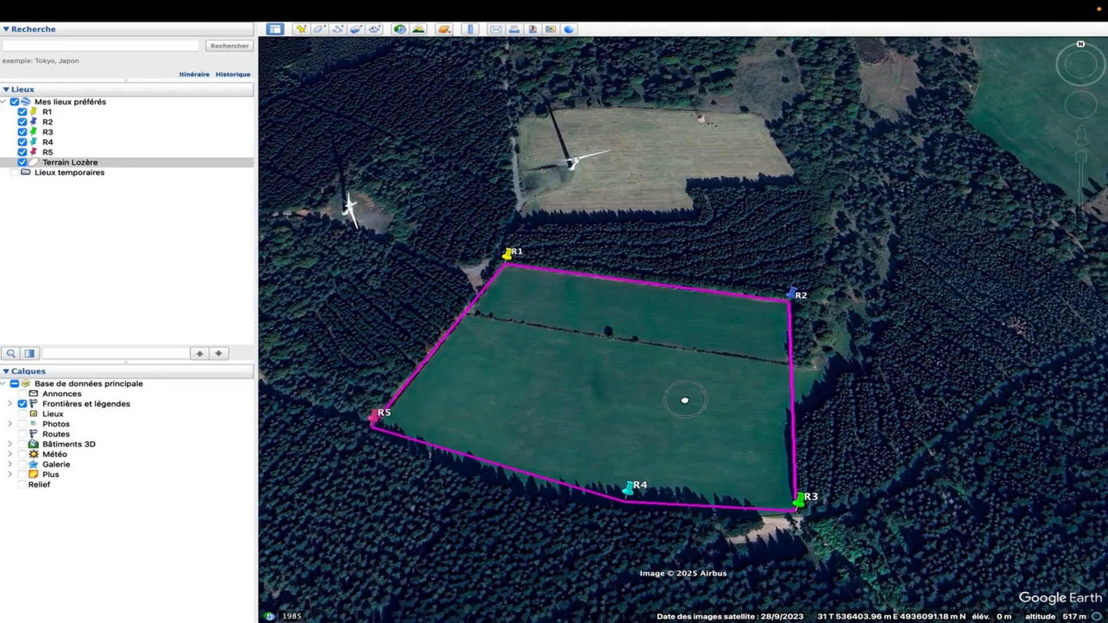
scroll(673, 395, down, 2)
scroll(674, 396, down, 3)
drag(639, 370, 640, 383)
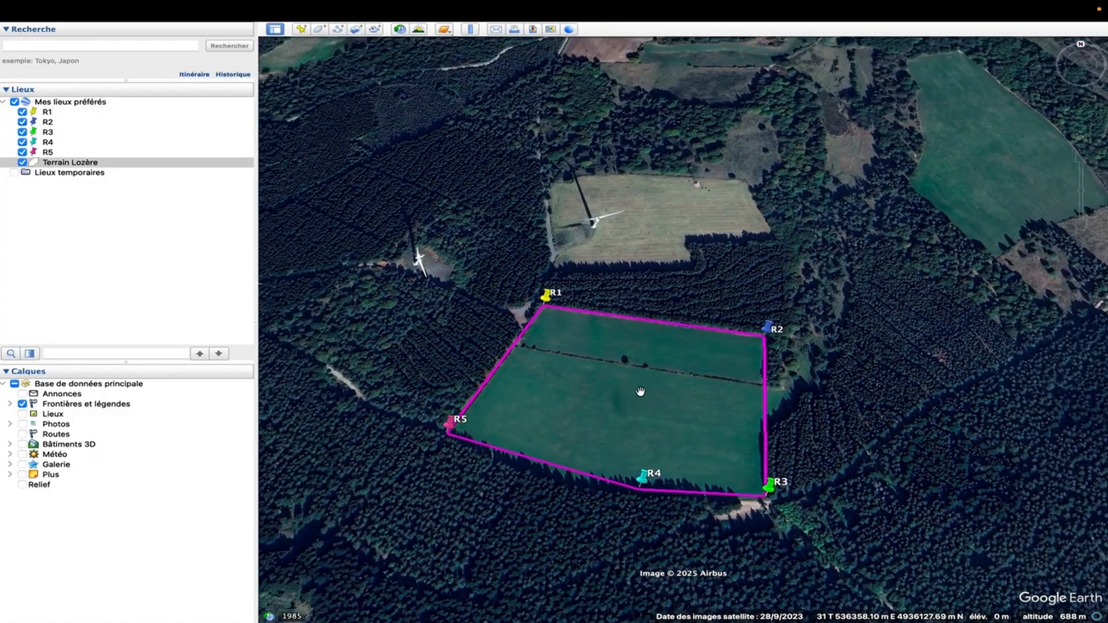
scroll(641, 396, down, 3)
scroll(641, 396, up, 4)
scroll(639, 395, up, 2)
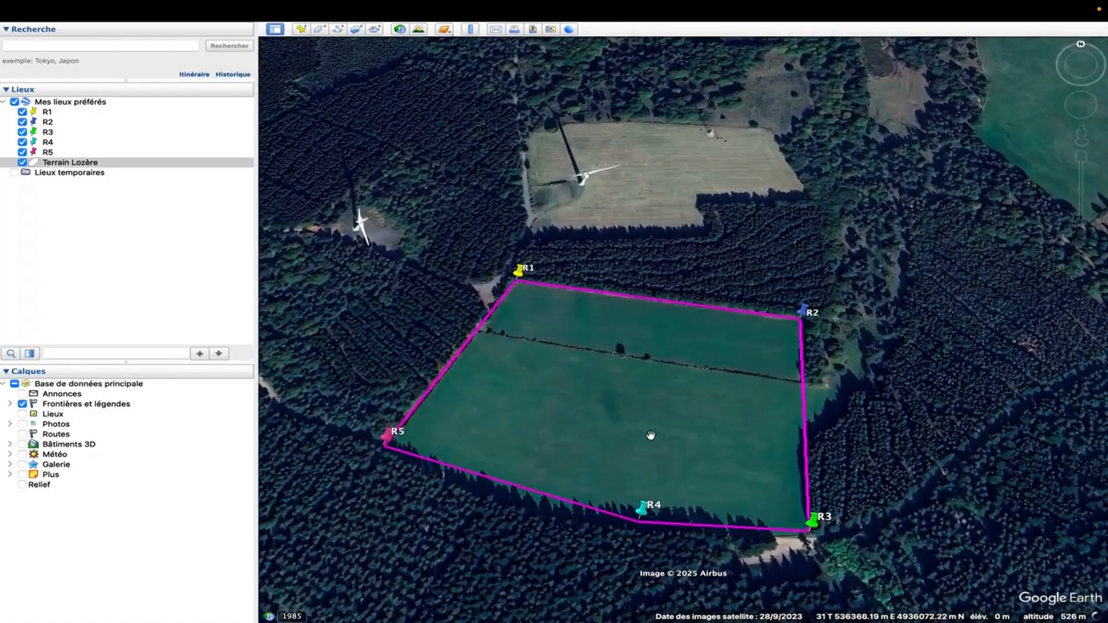
super+drag(650, 441, 615, 549)
drag(630, 339, 625, 387)
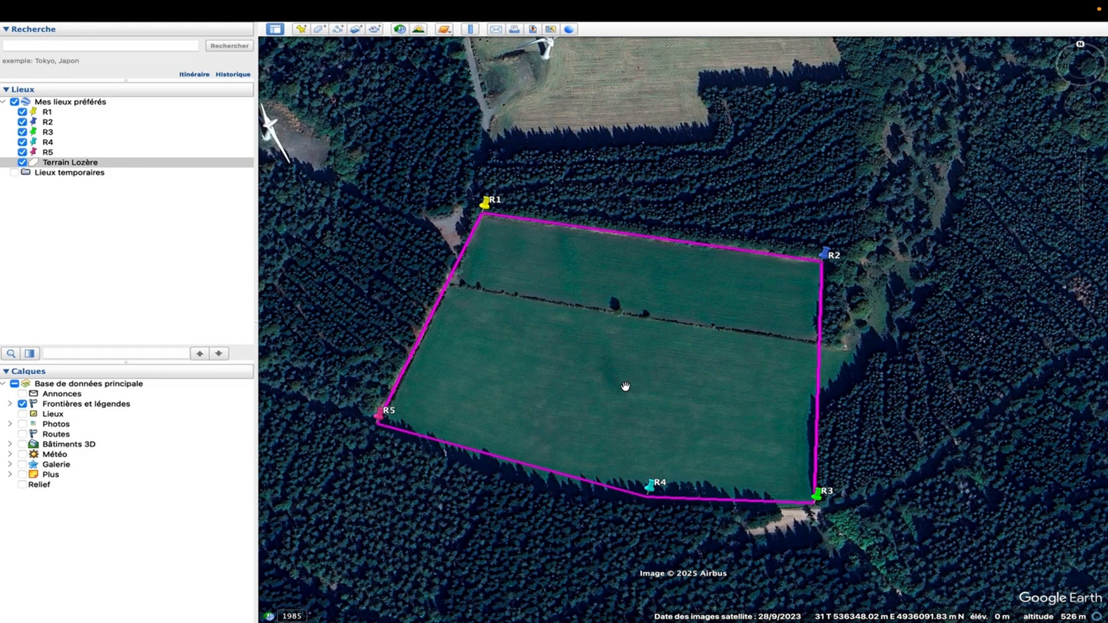
Open the Terrain Lozère polygon's measurements and display its perimeter in metres
right_click(71, 168)
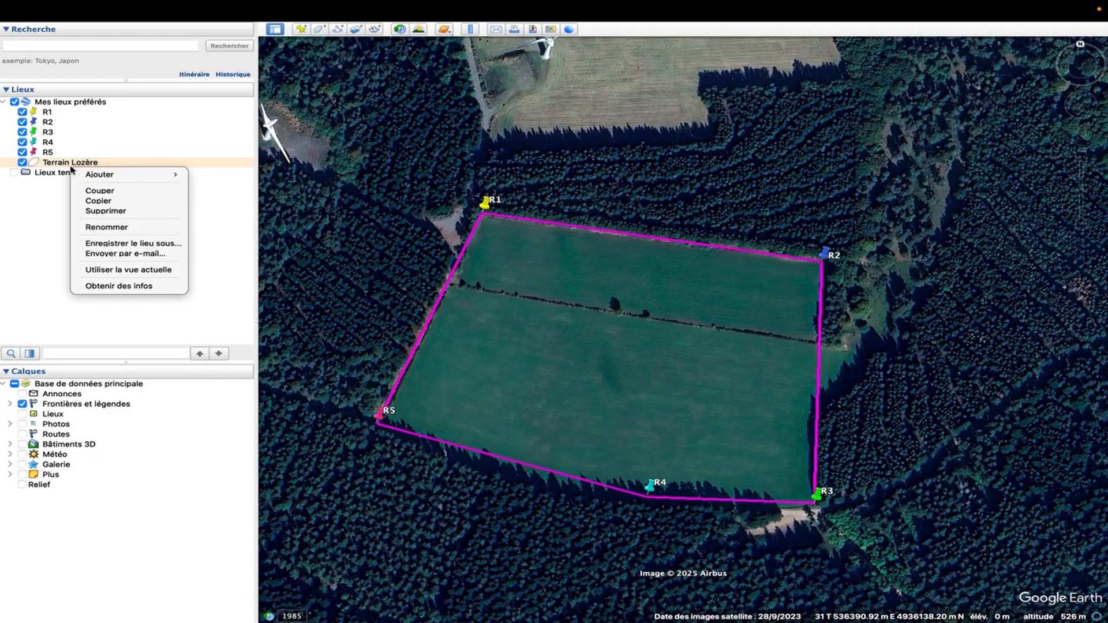
click(155, 288)
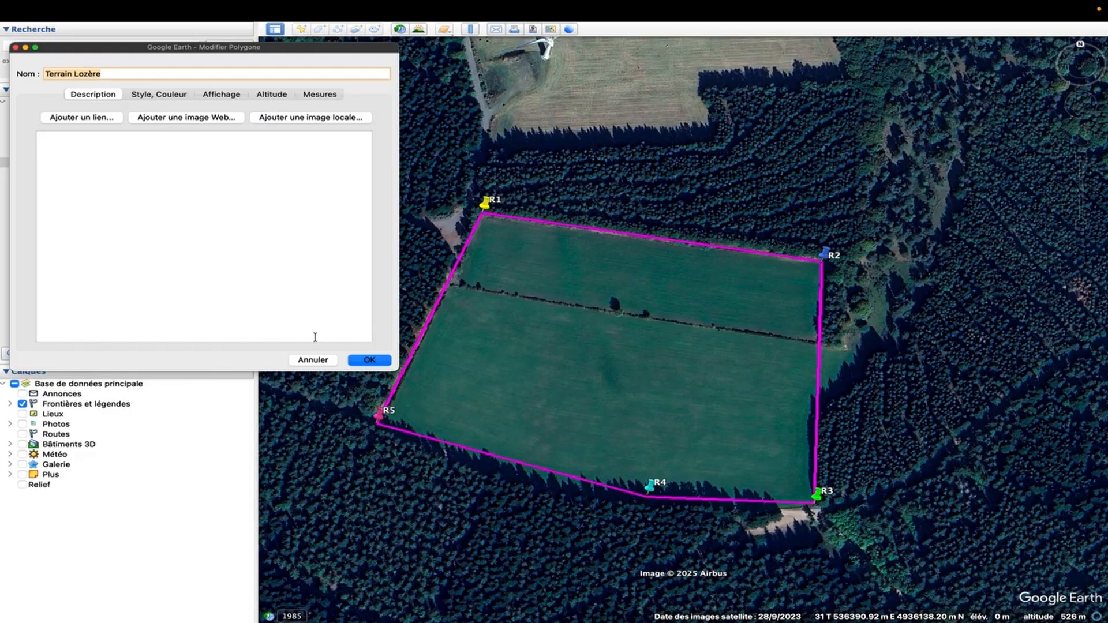
click(319, 94)
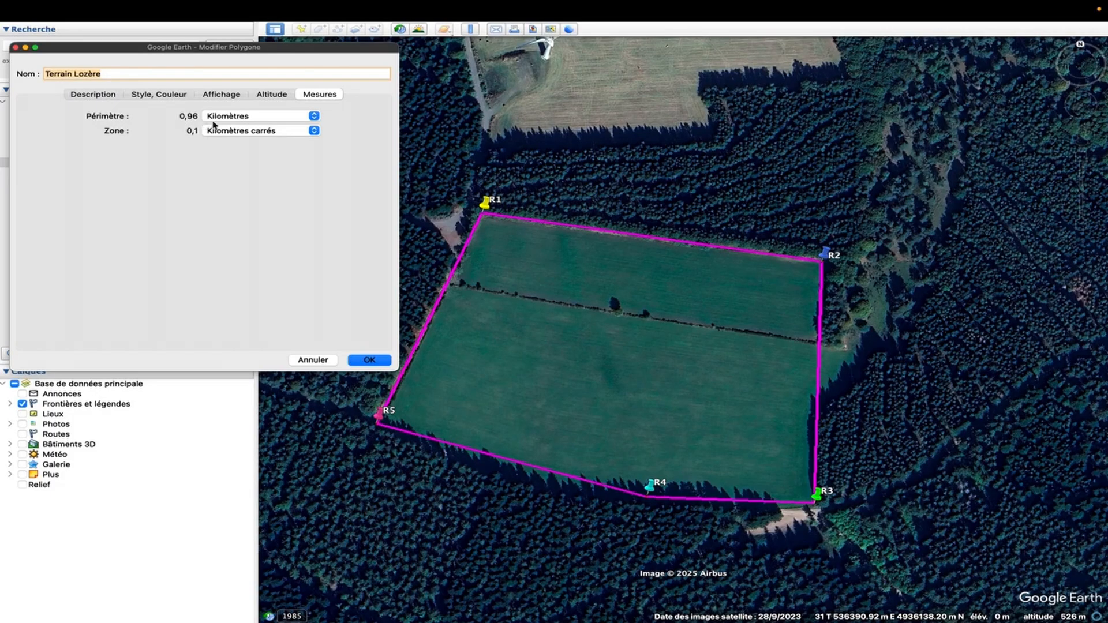
click(314, 117)
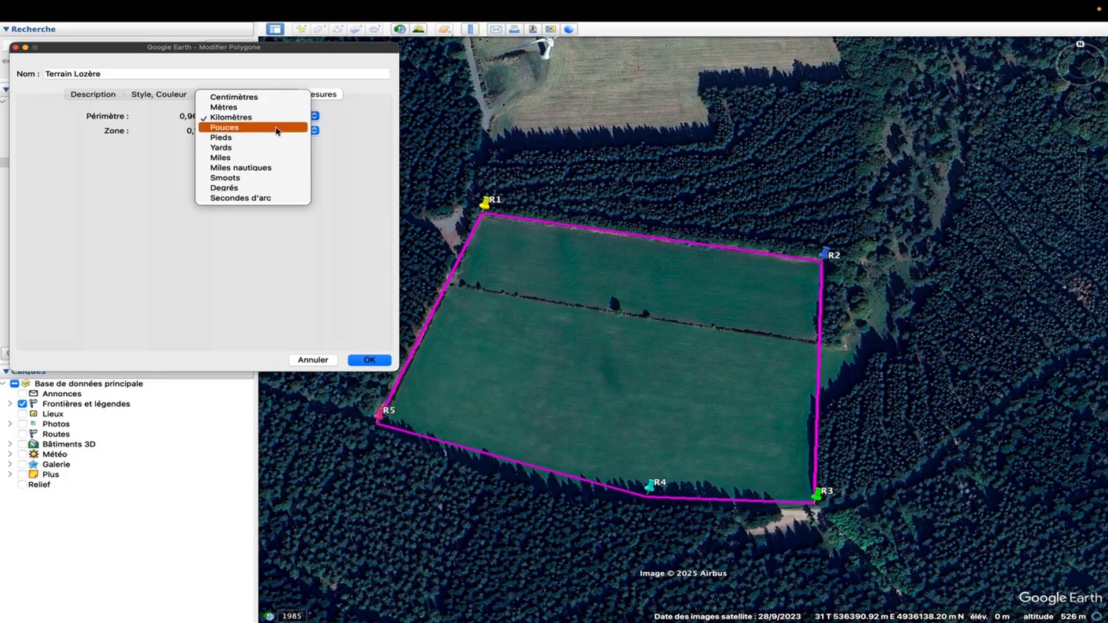
click(267, 107)
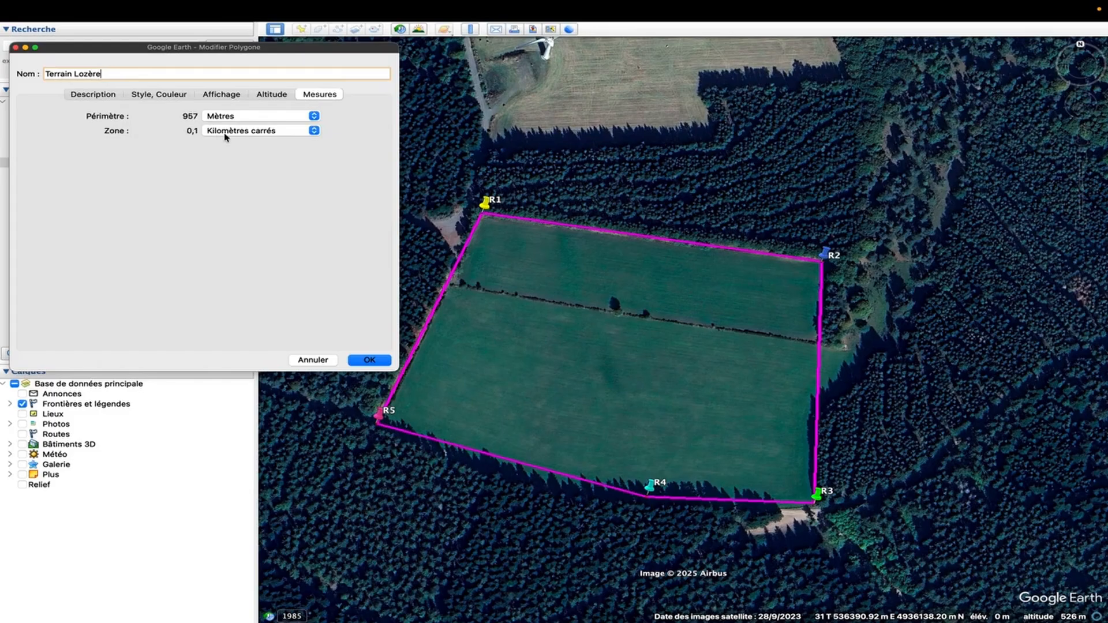
Read the polygon's area successively in square metres, hectares and acres
click(314, 133)
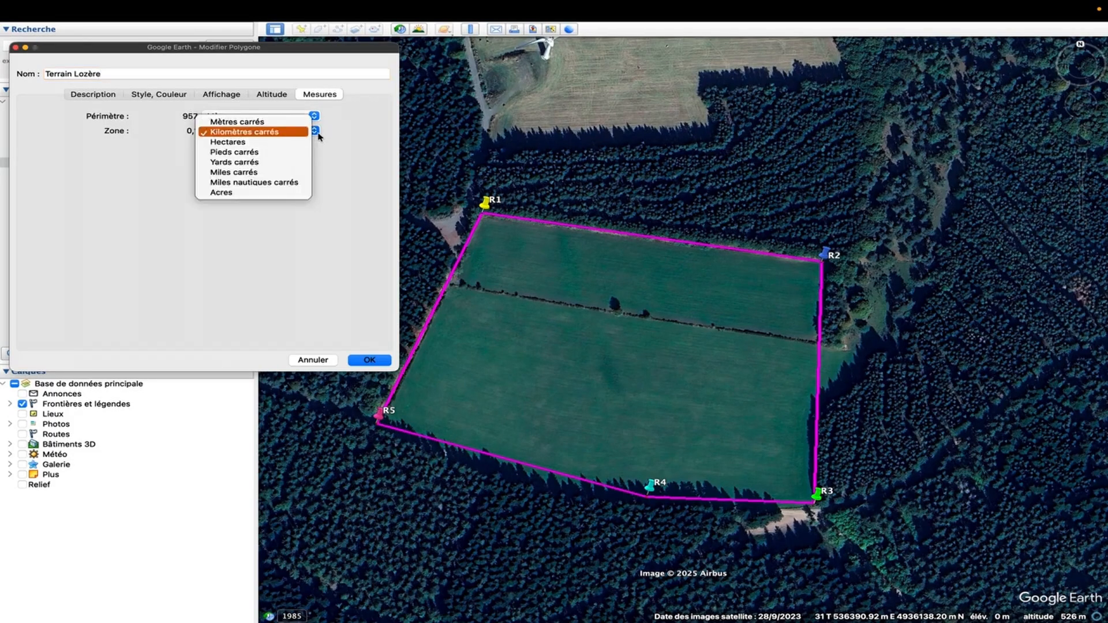
click(292, 121)
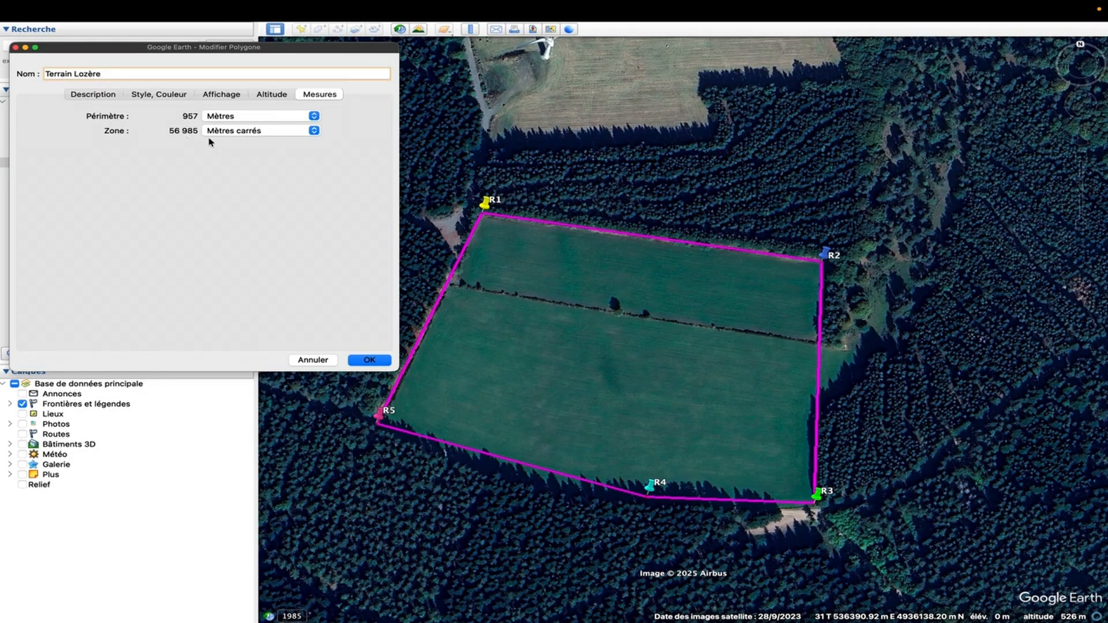
click(317, 133)
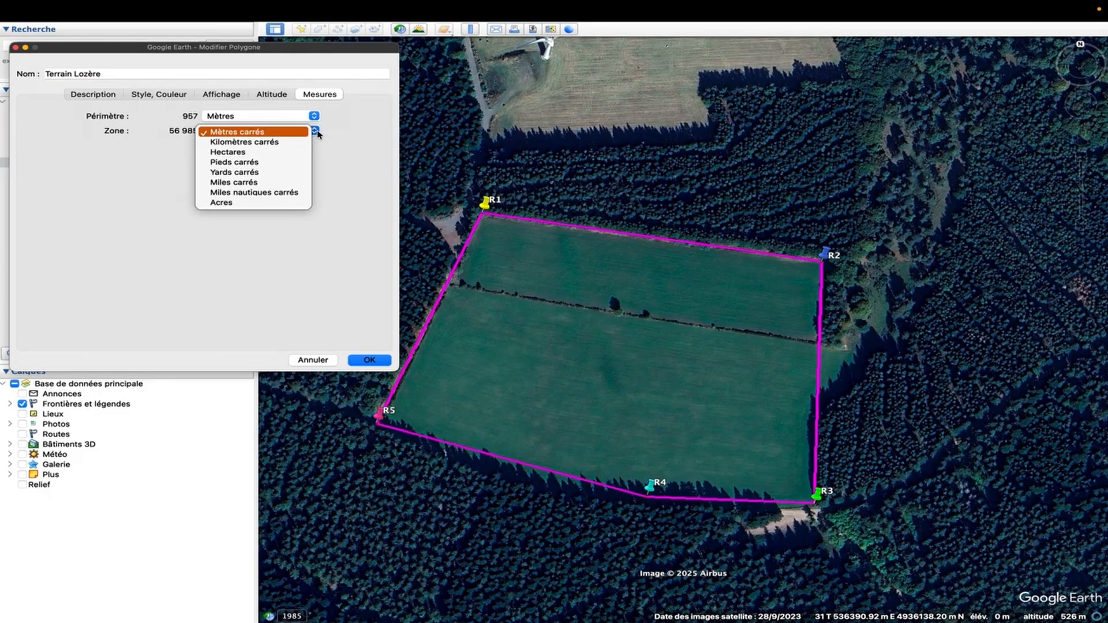
click(276, 152)
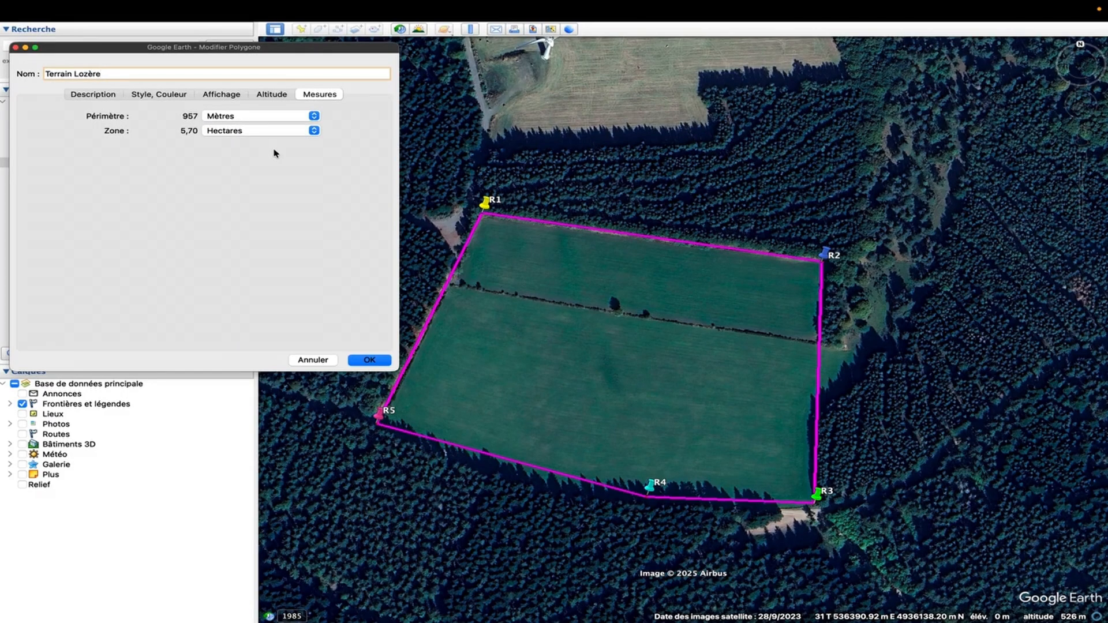
click(314, 130)
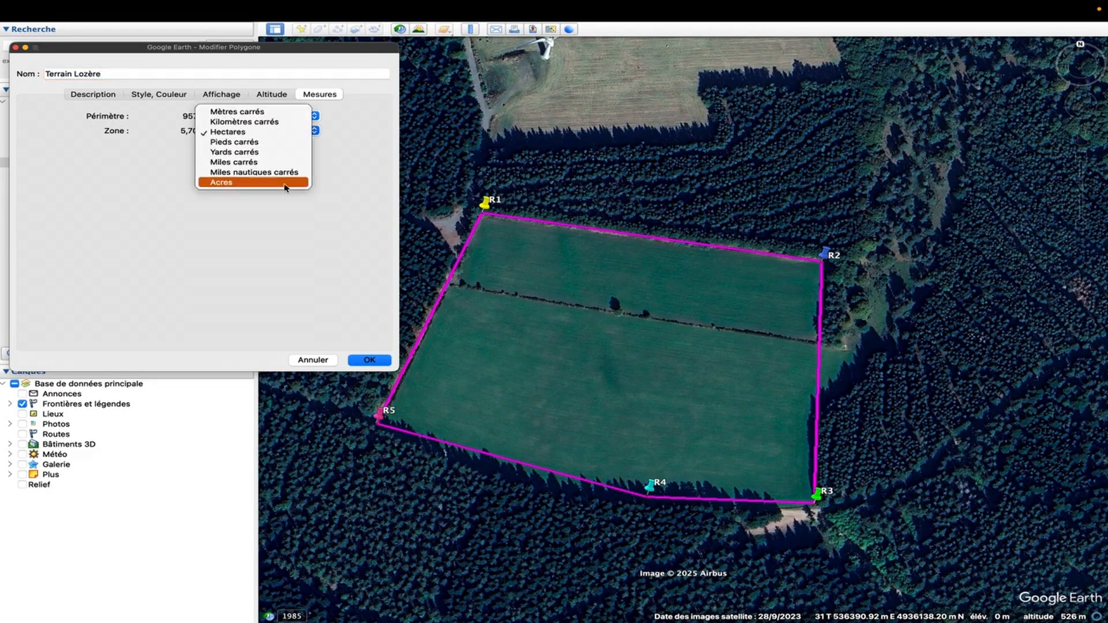
click(285, 183)
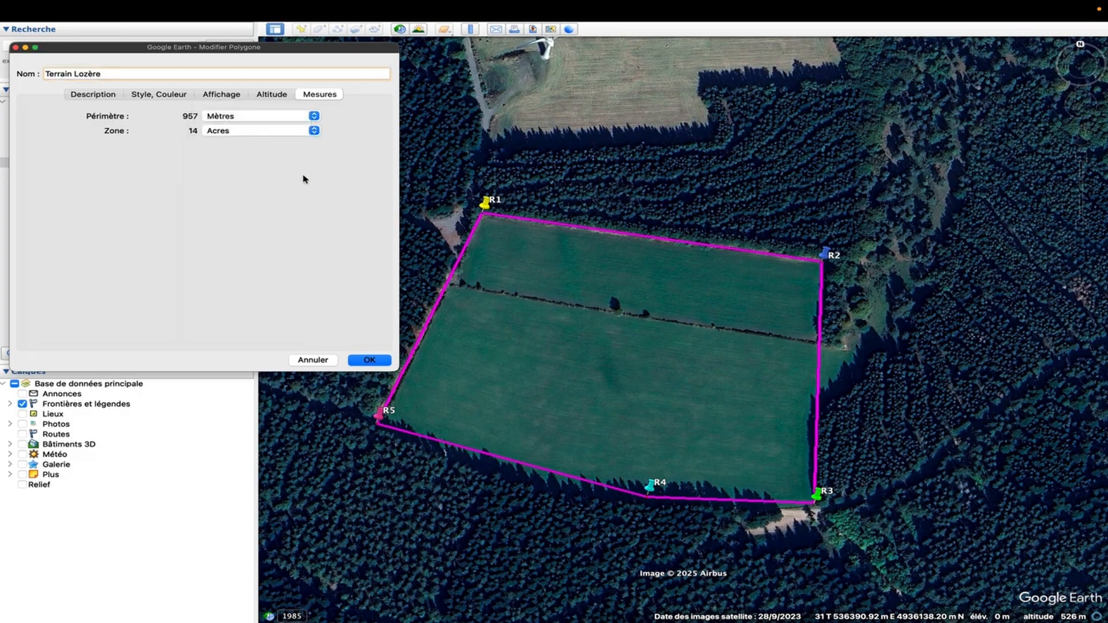
Set the polygon's area unit to hectares and close its properties with the changes accepted
click(315, 132)
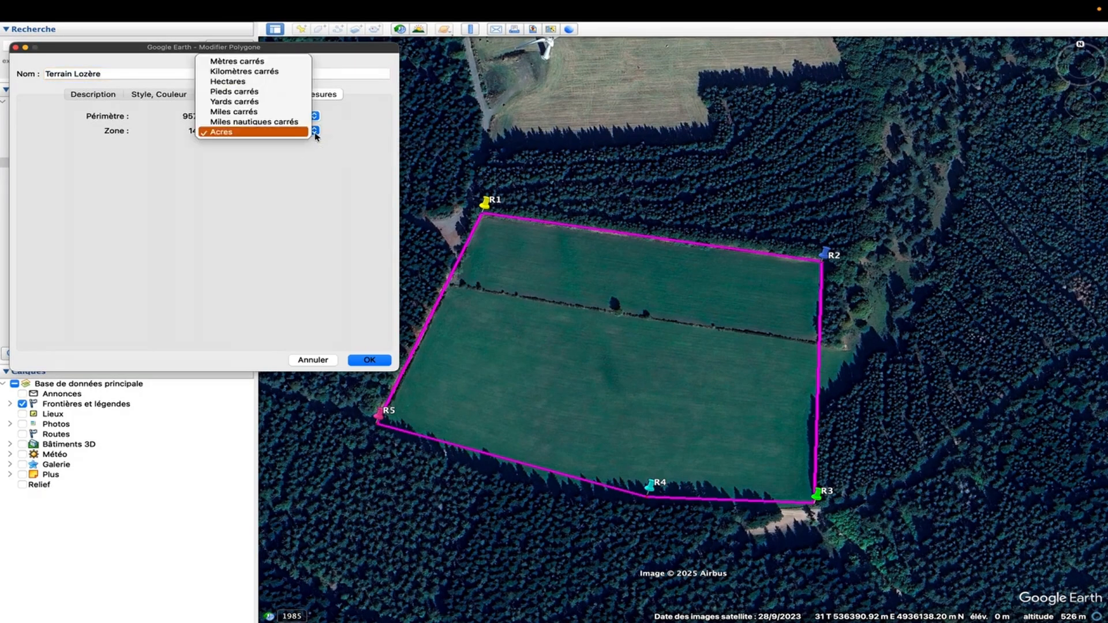
click(276, 82)
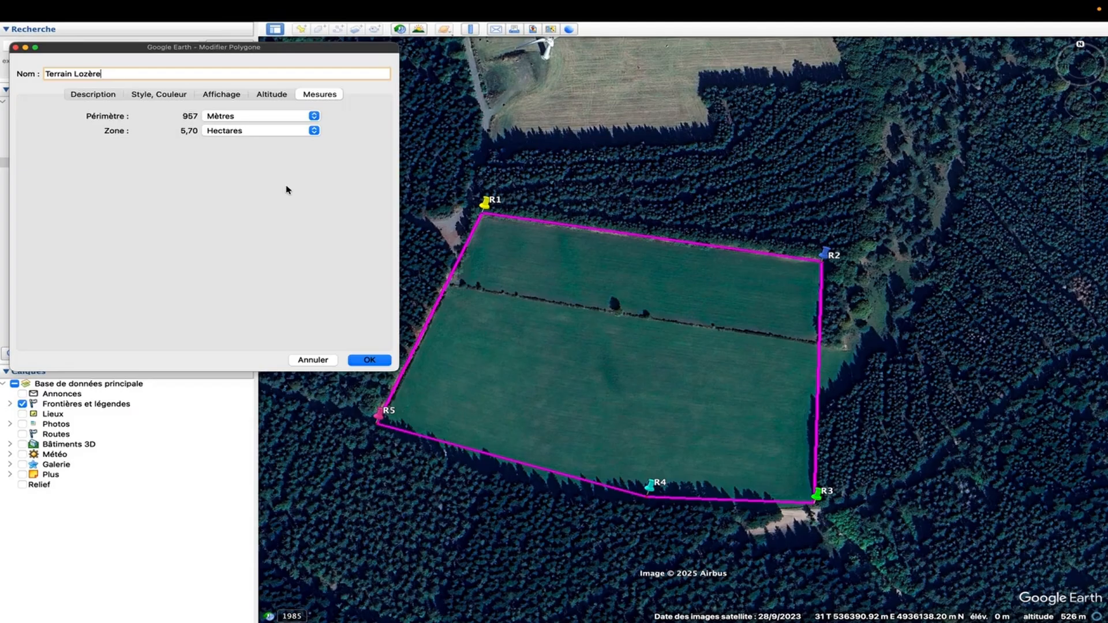
click(370, 359)
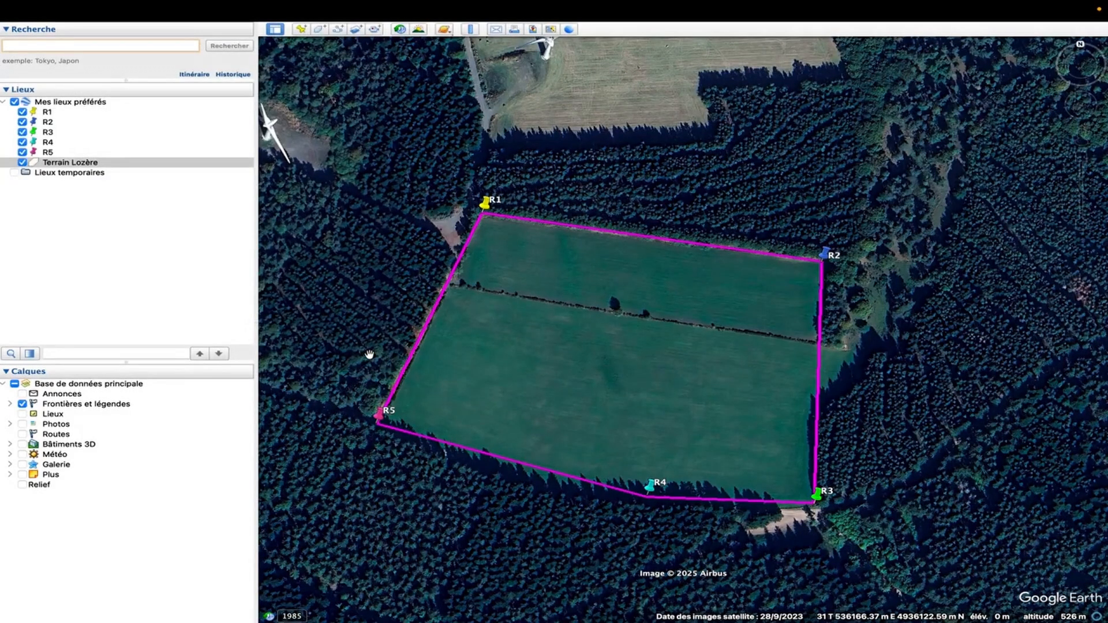